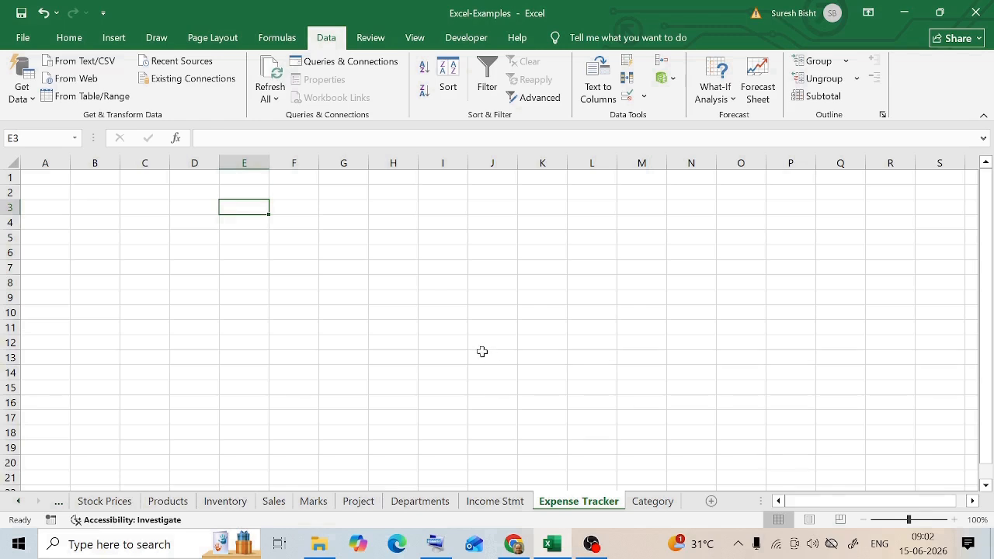
Enter the headers Date, Category, Description and Amount in cells C2 to F2 of the Expense Tracker sheet
click(165, 192)
text(Date)
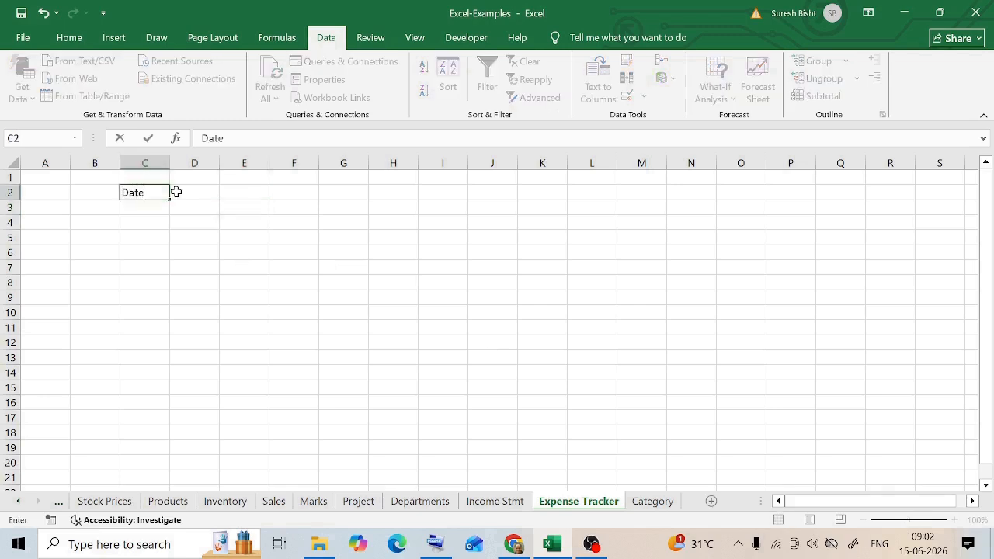
click(204, 192)
text(Category)
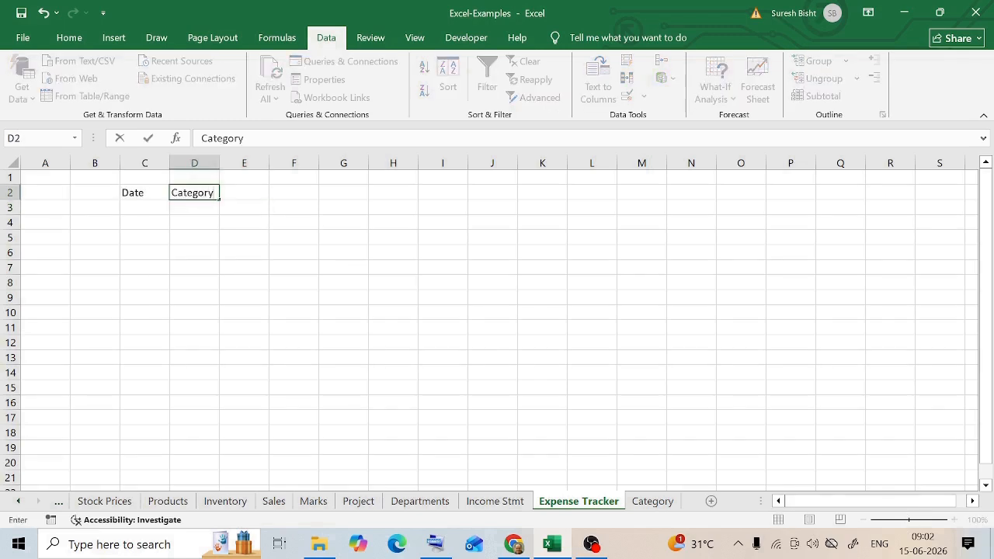
key(Return)
click(244, 193)
text(Des)
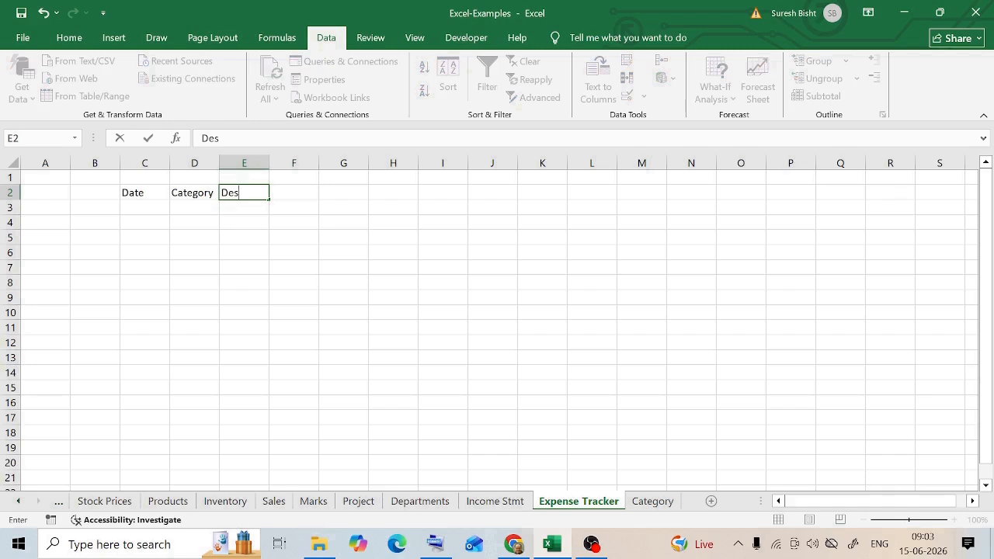
text(cription)
key(Tab)
text(A)
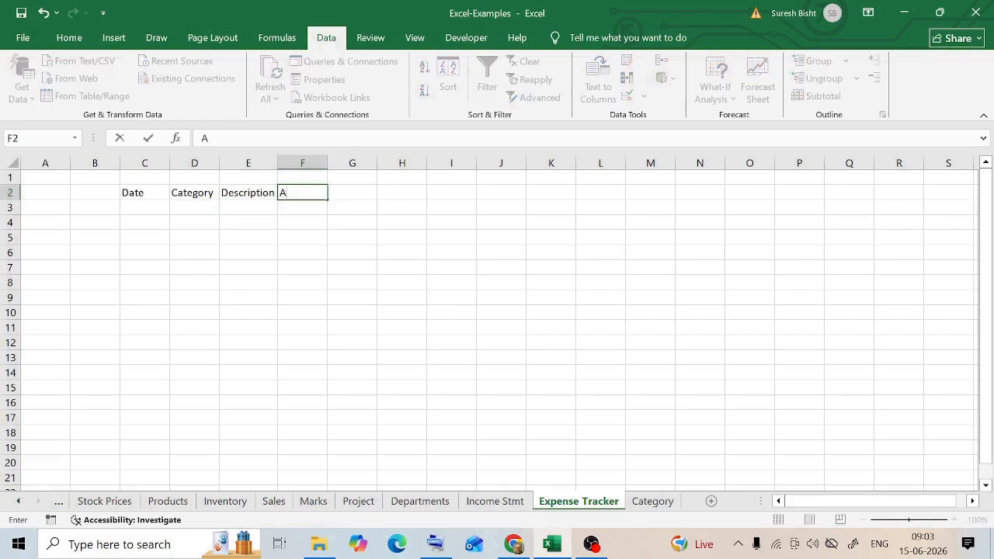
text(mount)
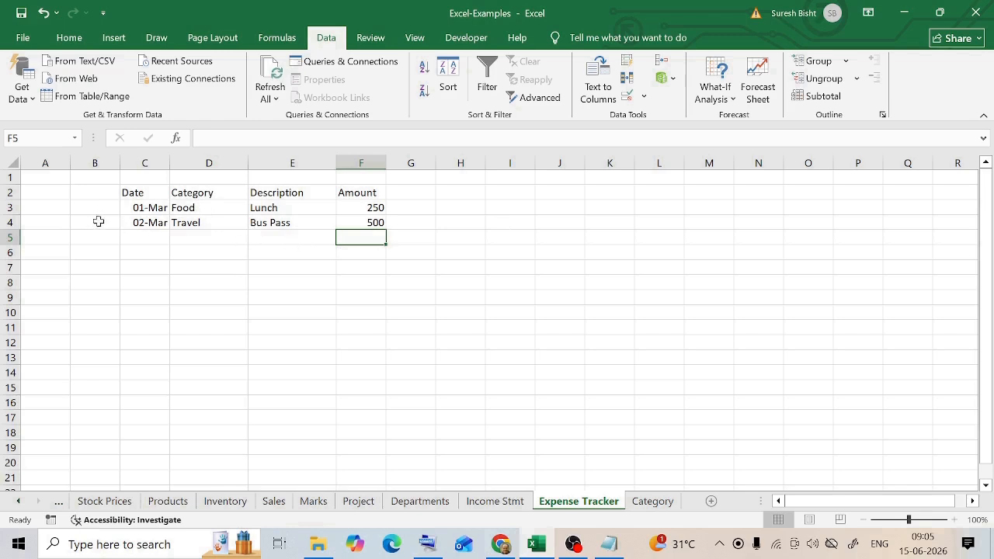
Centre the header row C2:F2 and make it bold
drag(127, 193, 364, 194)
click(68, 38)
click(280, 90)
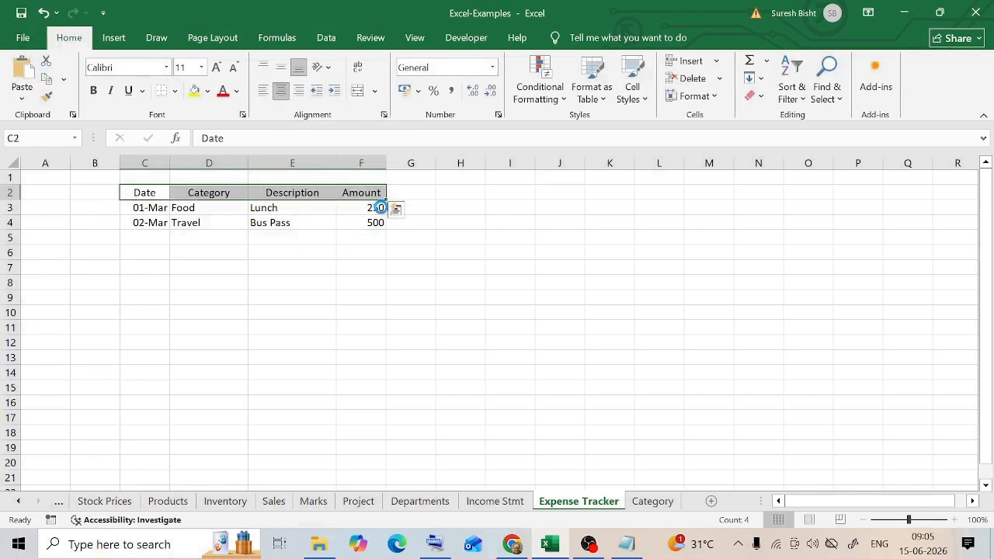
key(ctrl+b)
Apply All Borders to the table range C2:F4
drag(162, 195, 362, 222)
click(174, 91)
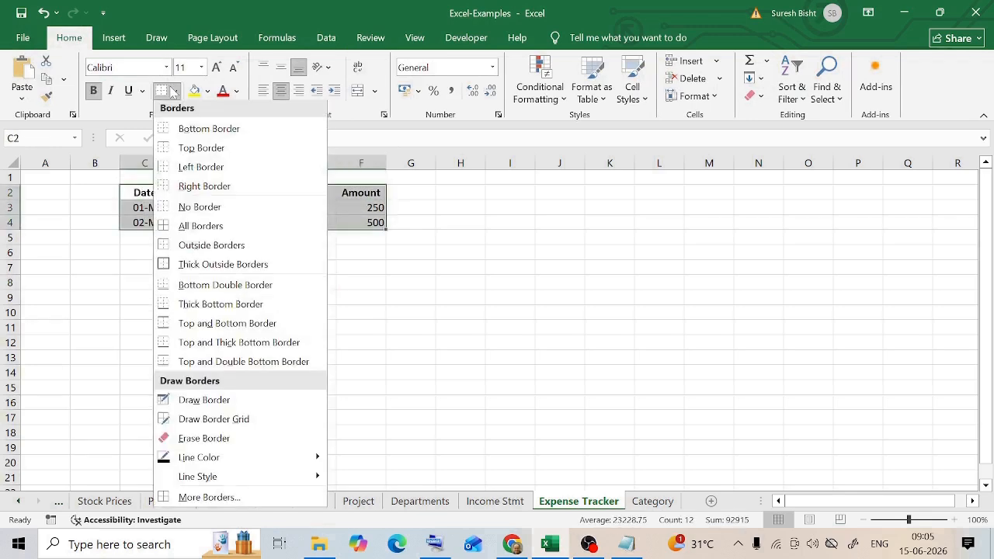
click(200, 225)
click(476, 267)
Widen the Date column and autofit the Description column to its contents
drag(170, 163, 185, 207)
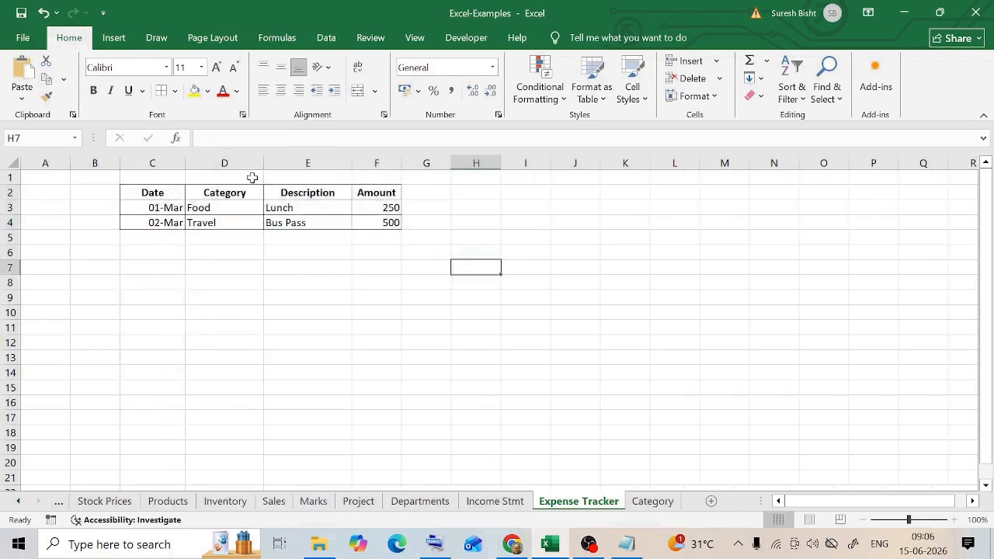
drag(352, 163, 316, 163)
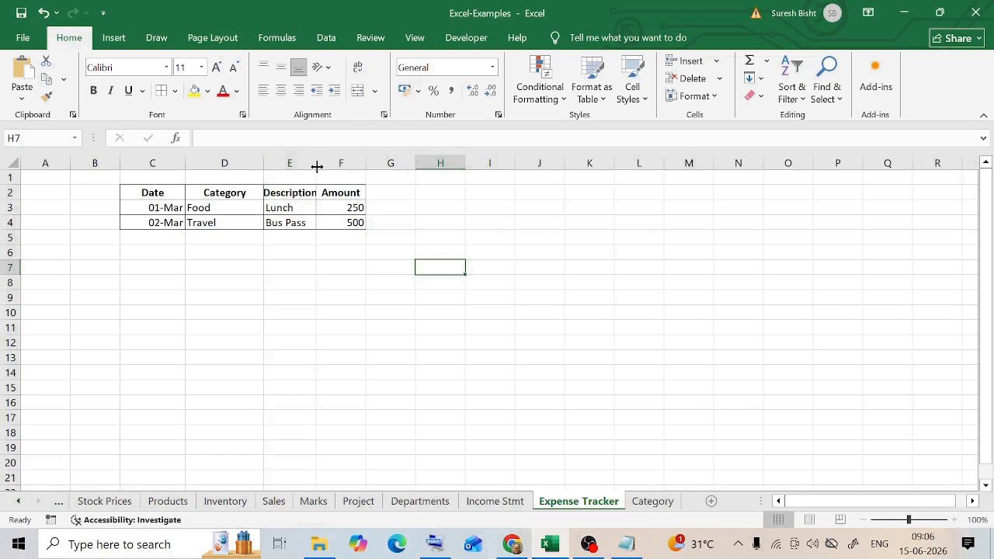
double_click(316, 163)
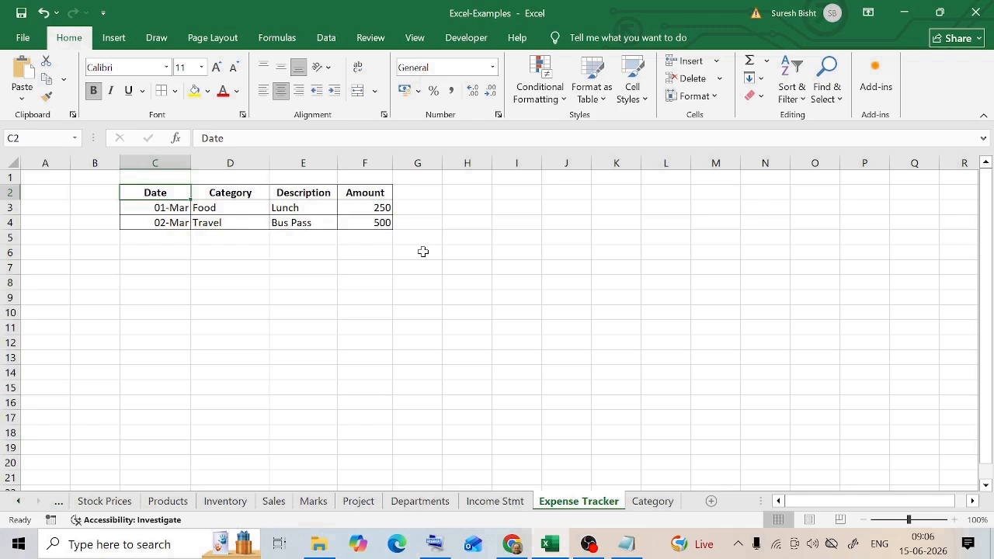
Format the Lunch amount in F3 as Currency and copy that format to the Bus Pass amount in F4
click(364, 203)
click(492, 68)
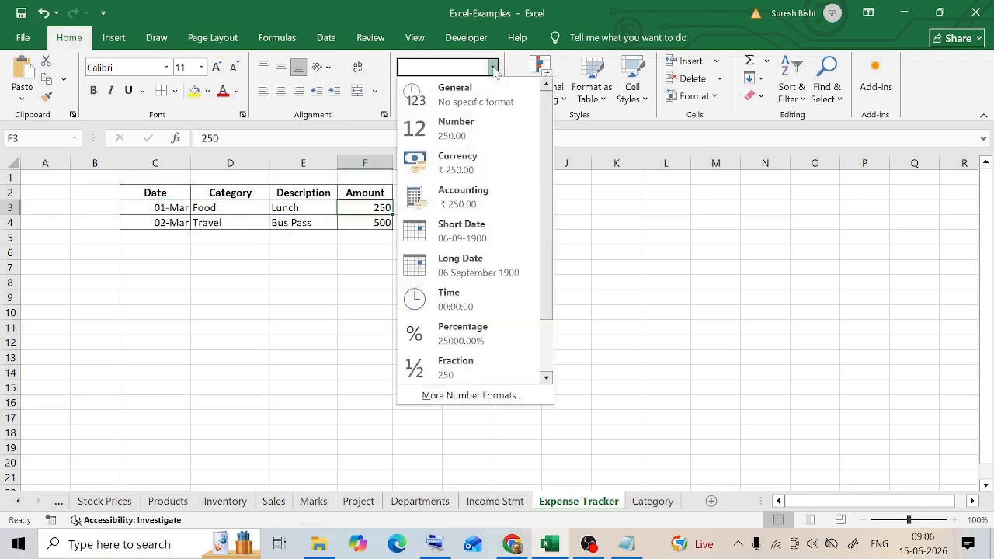
scroll(458, 155, down, 1)
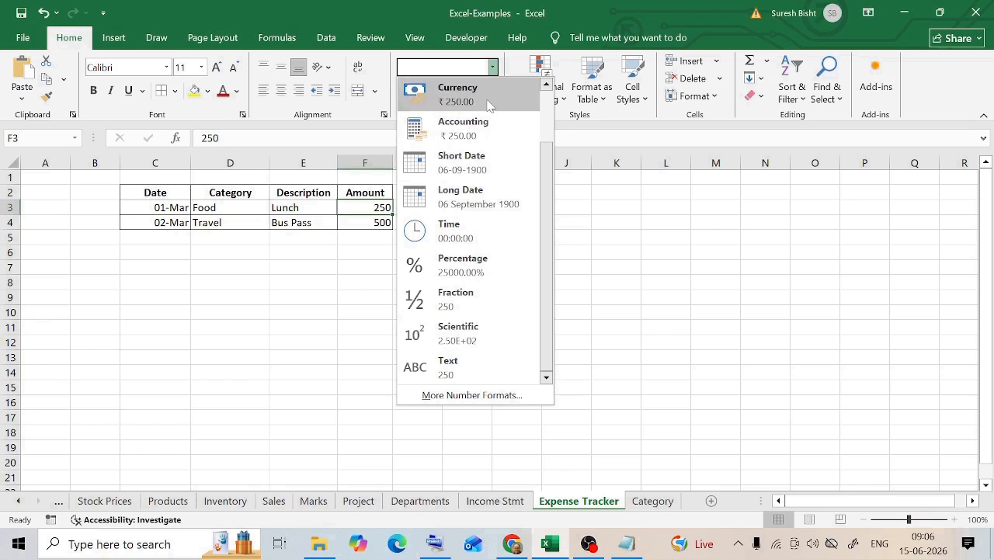
click(458, 88)
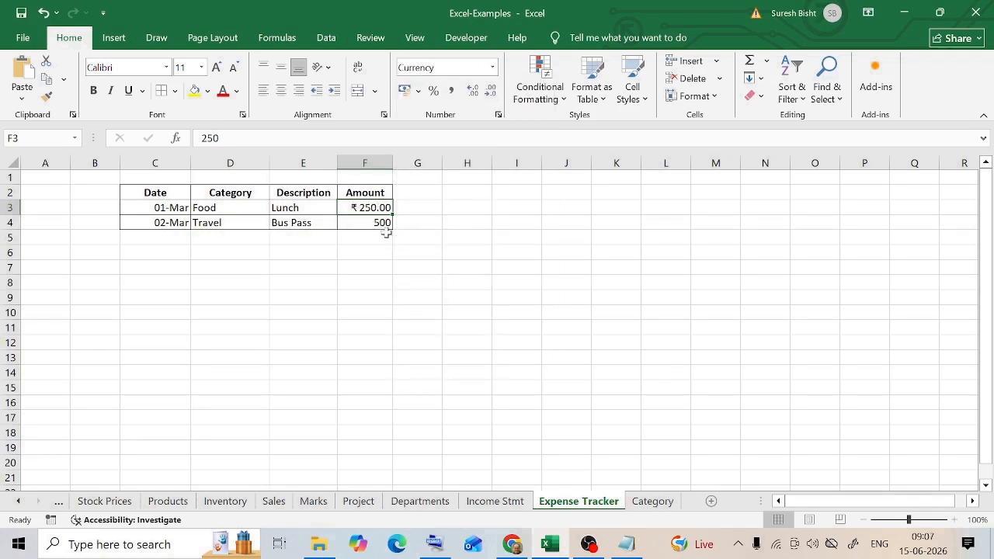
click(46, 95)
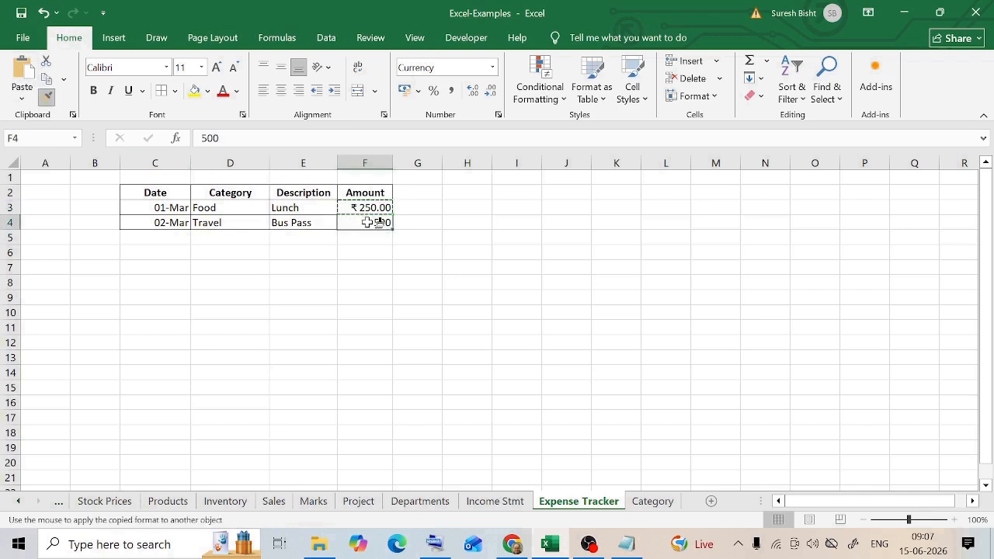
click(368, 222)
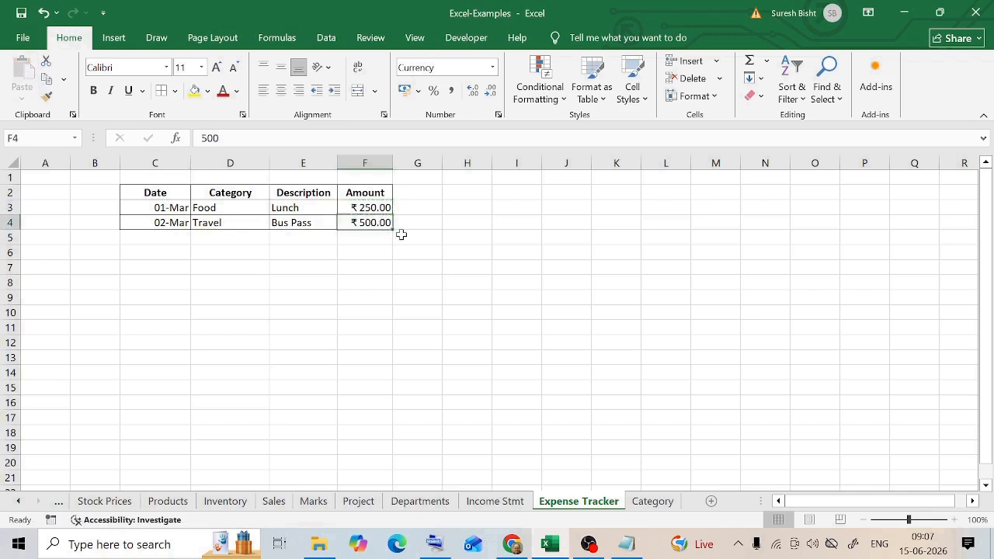
Try increasing and decreasing the number of decimal places of the Bus Pass amount in F4
click(473, 92)
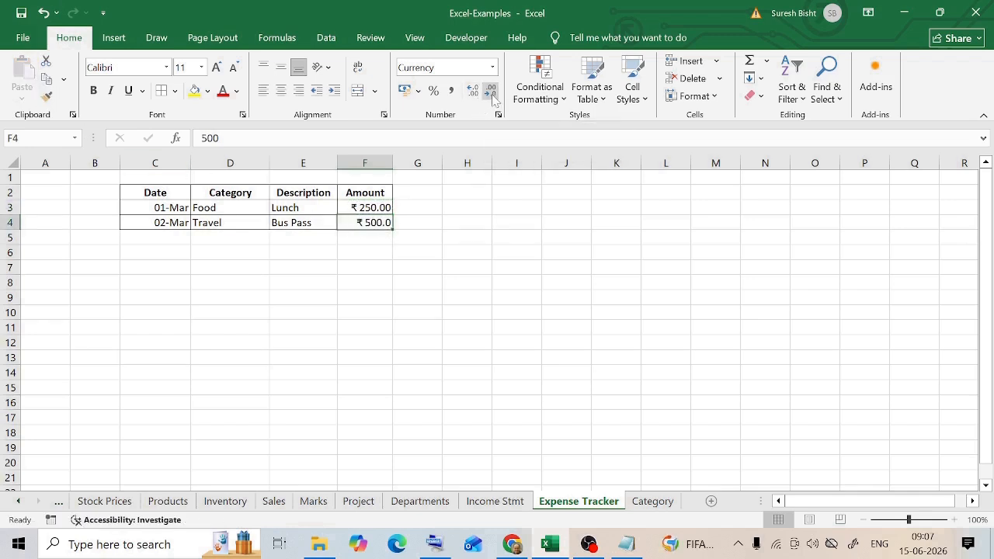
click(490, 93)
click(479, 96)
click(490, 95)
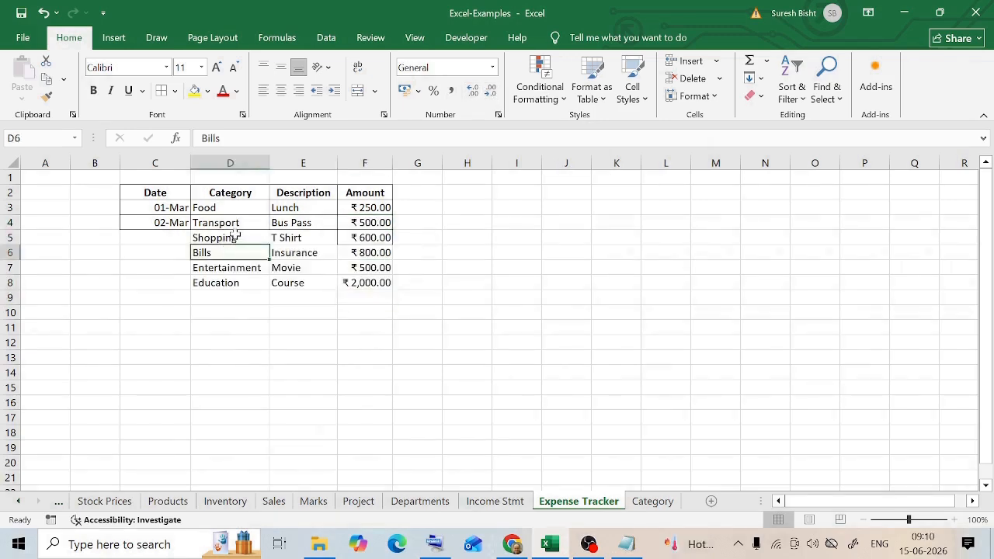
Fill the Date column as a daily series down to 06-Mar in C8
click(233, 235)
click(230, 251)
click(172, 210)
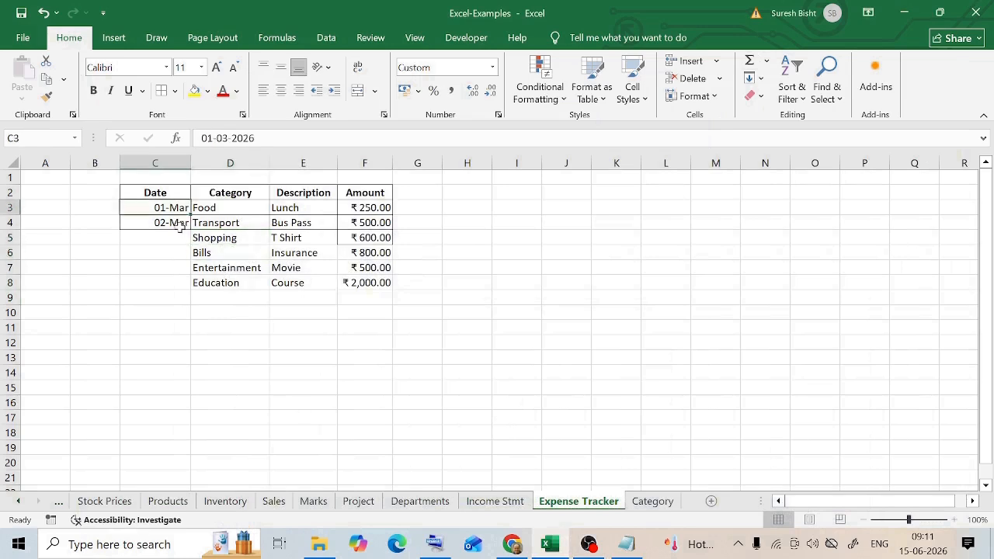
click(187, 288)
drag(155, 210, 191, 289)
click(258, 267)
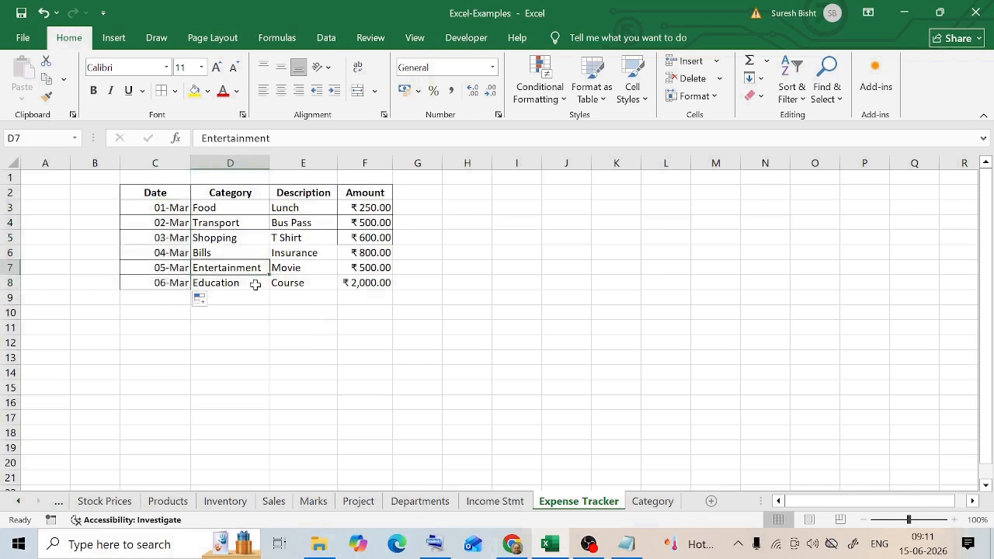
click(171, 283)
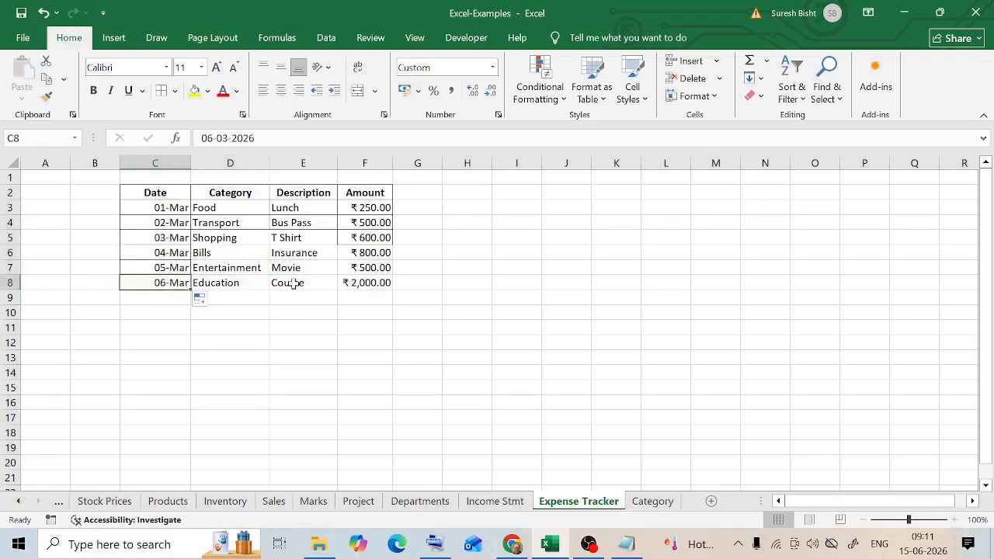
key(ctrl+Up)
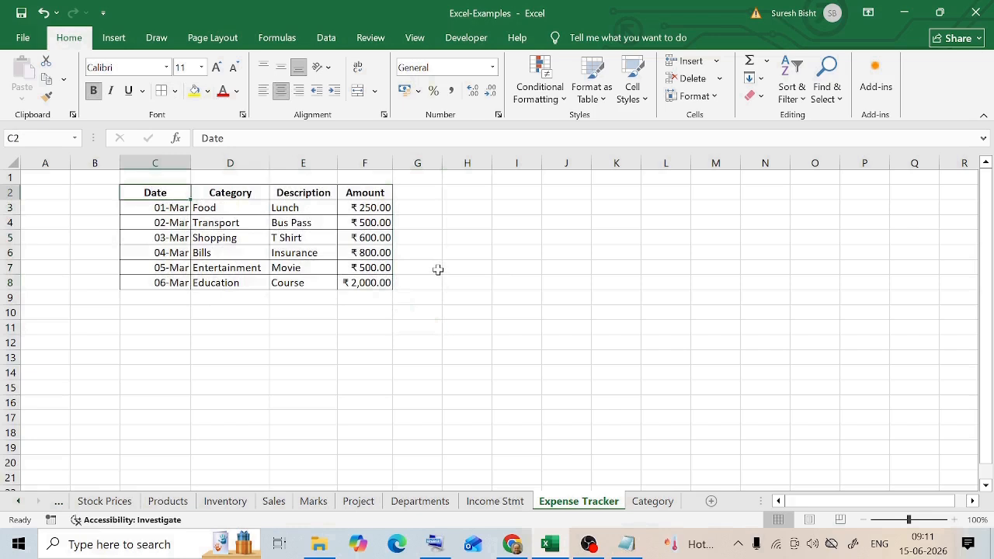
drag(245, 211, 233, 281)
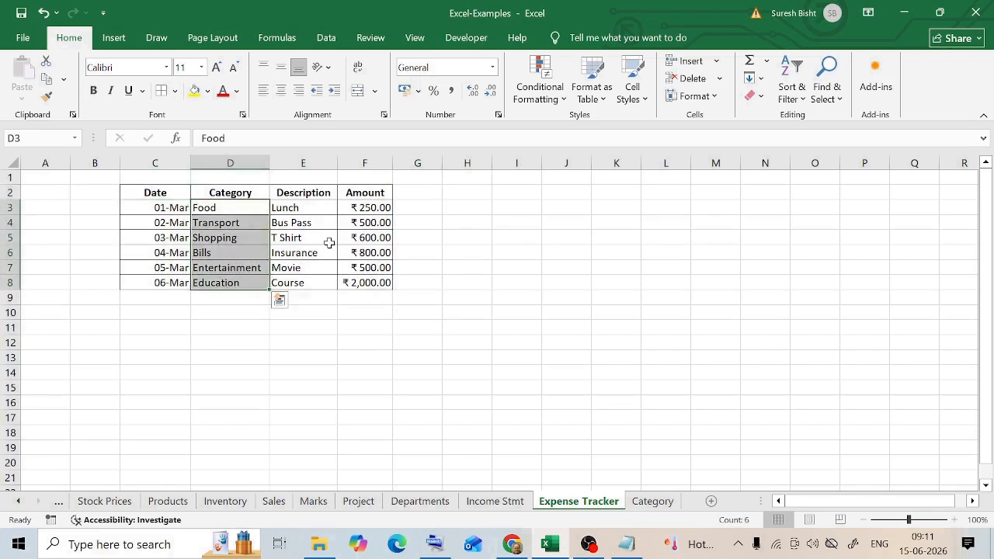
Start a data validation rule for the Food category cell D3 and allow only values from a List
click(240, 191)
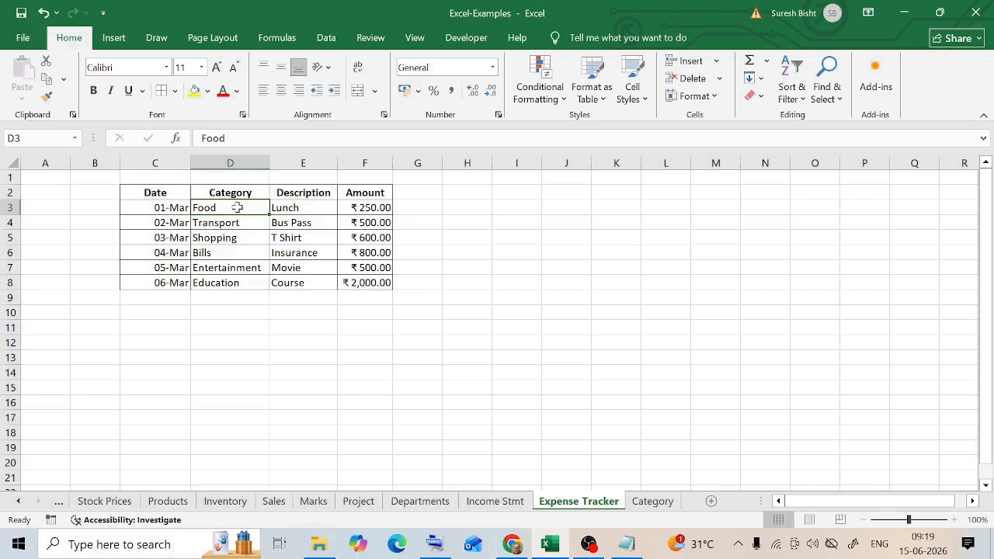
click(326, 39)
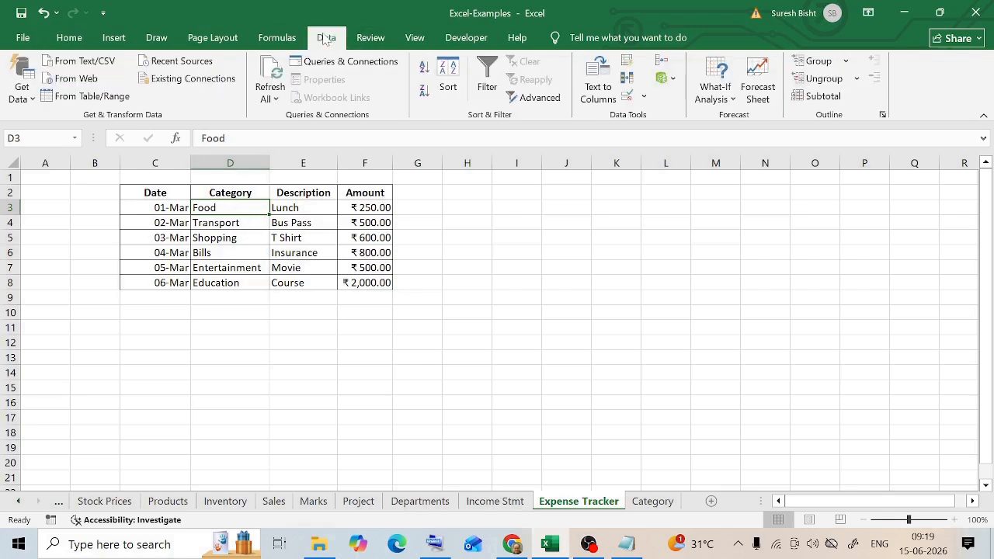
click(643, 97)
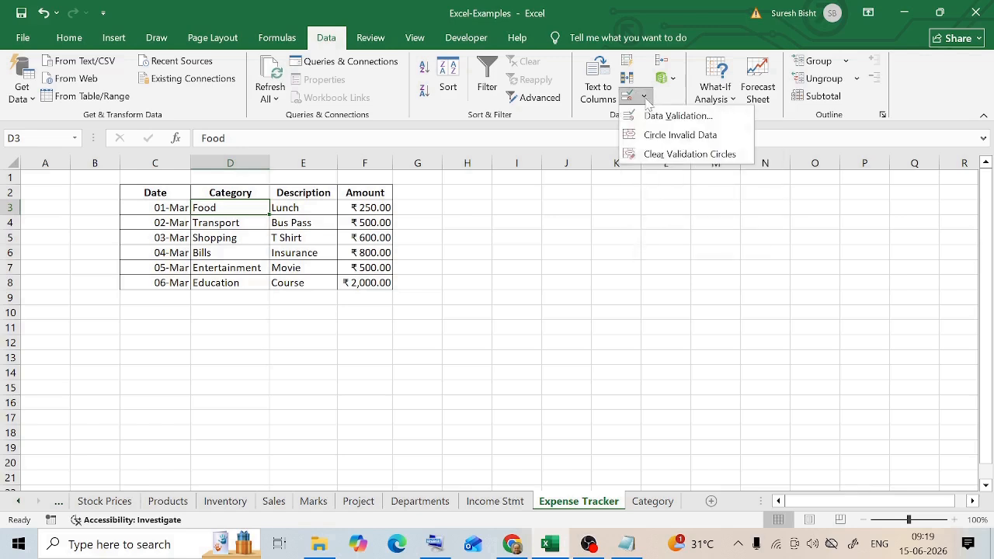
click(661, 117)
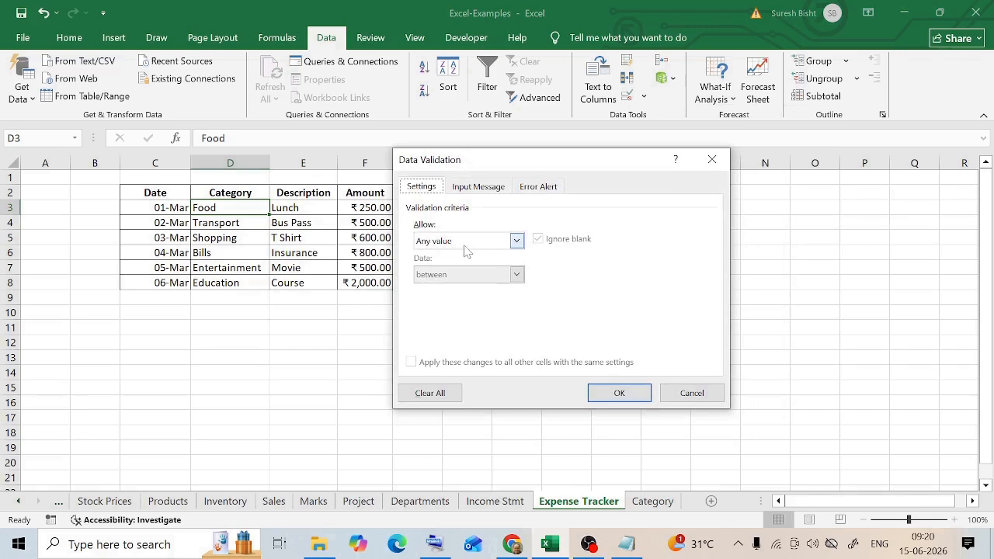
click(516, 241)
click(447, 285)
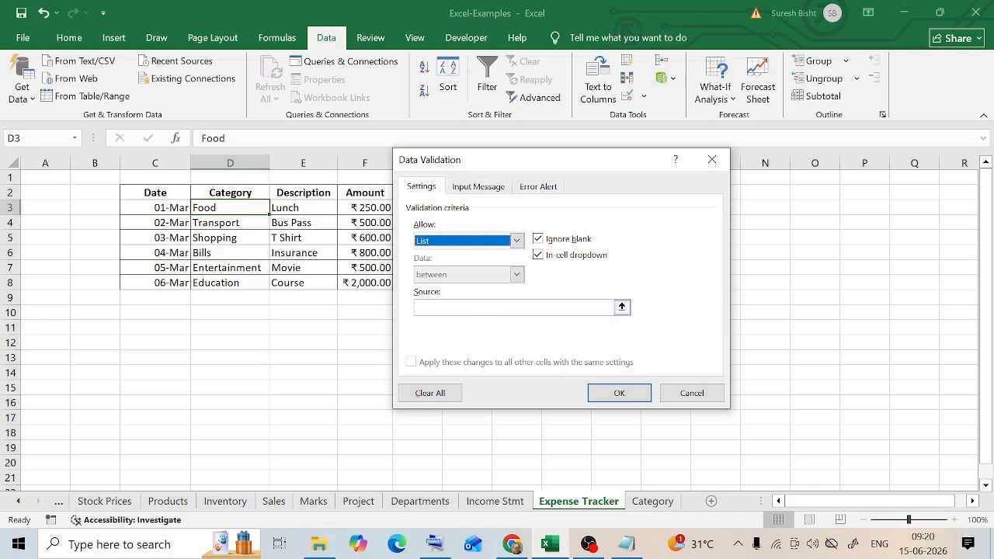
Set the validation source to =Category!$F$4:$F$9, apply the rule, and choose Food from the drop-down list in D3
click(485, 308)
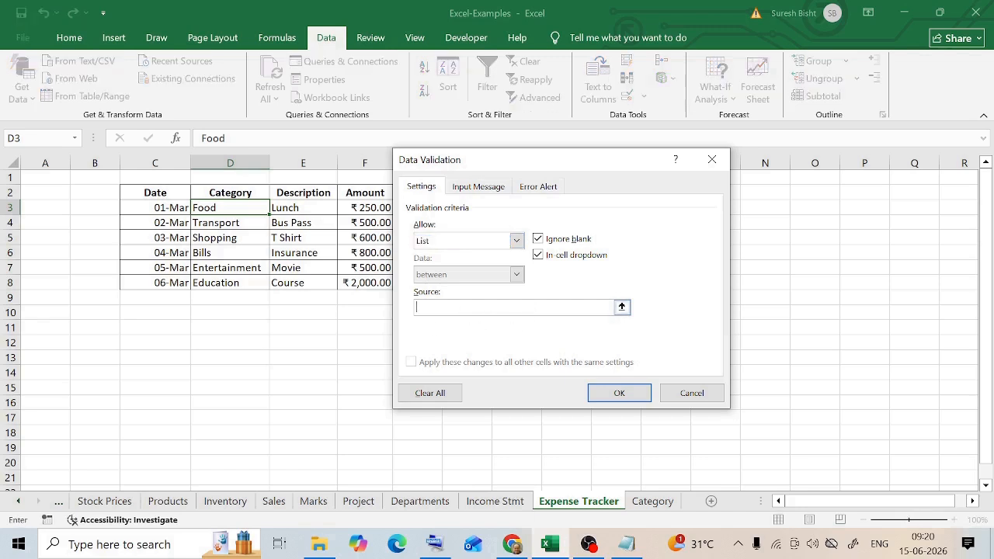
click(622, 307)
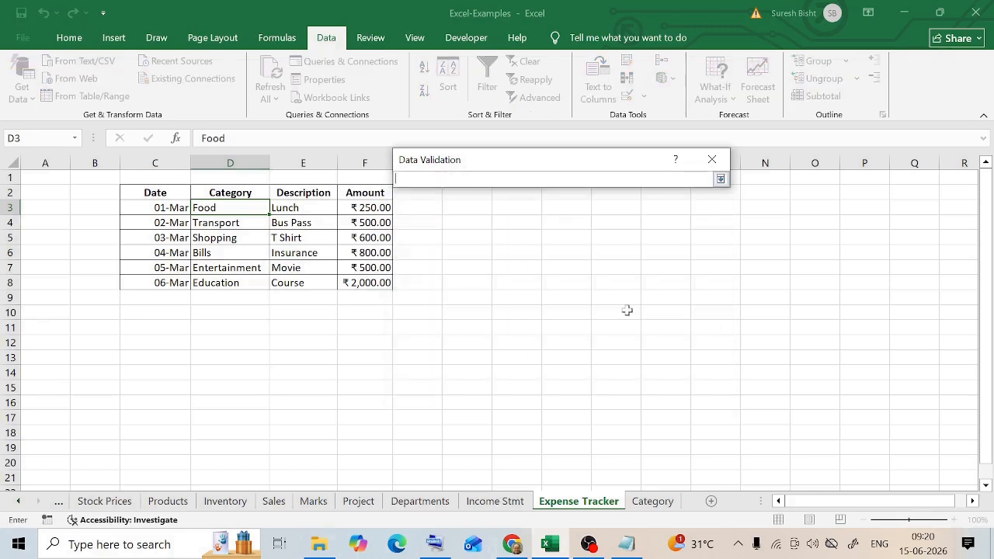
click(652, 501)
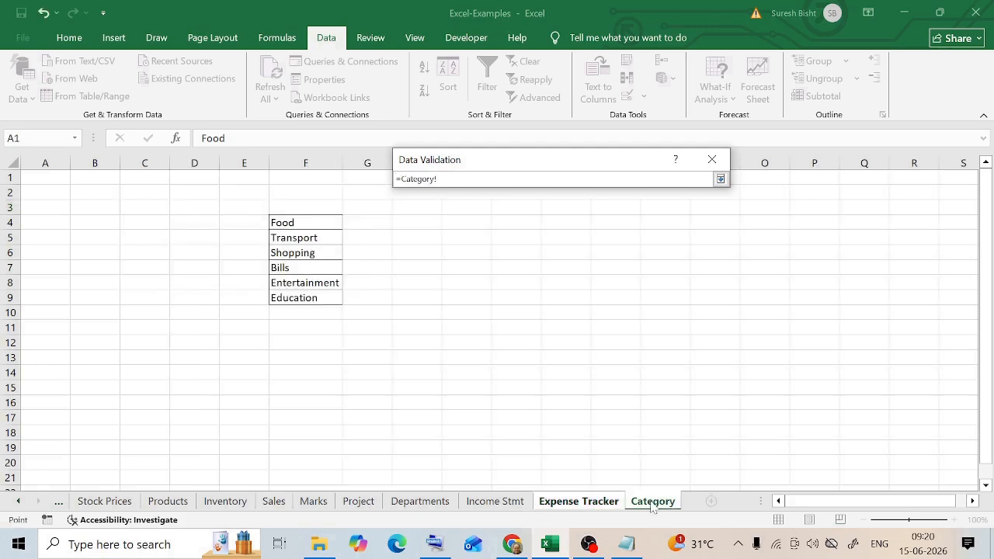
drag(287, 223, 292, 295)
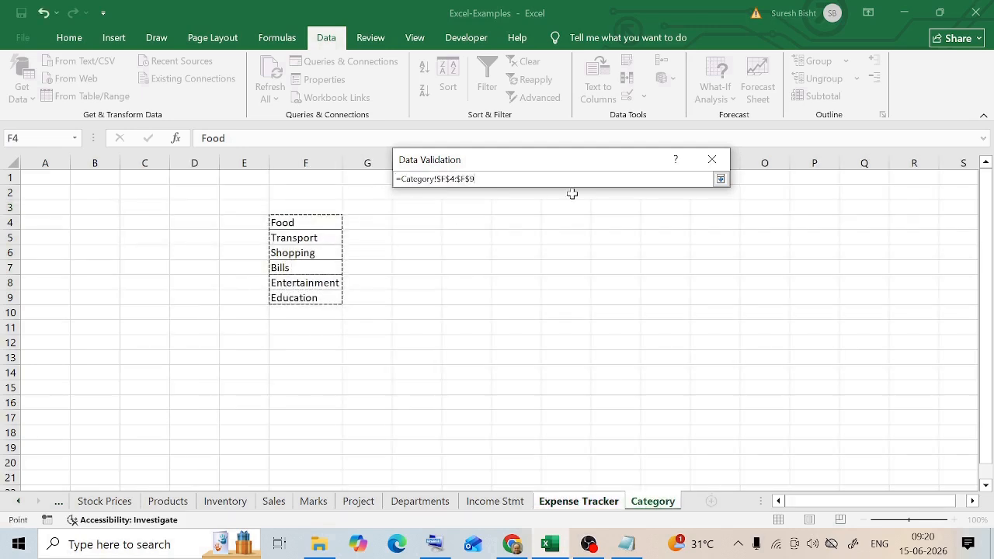
key(Return)
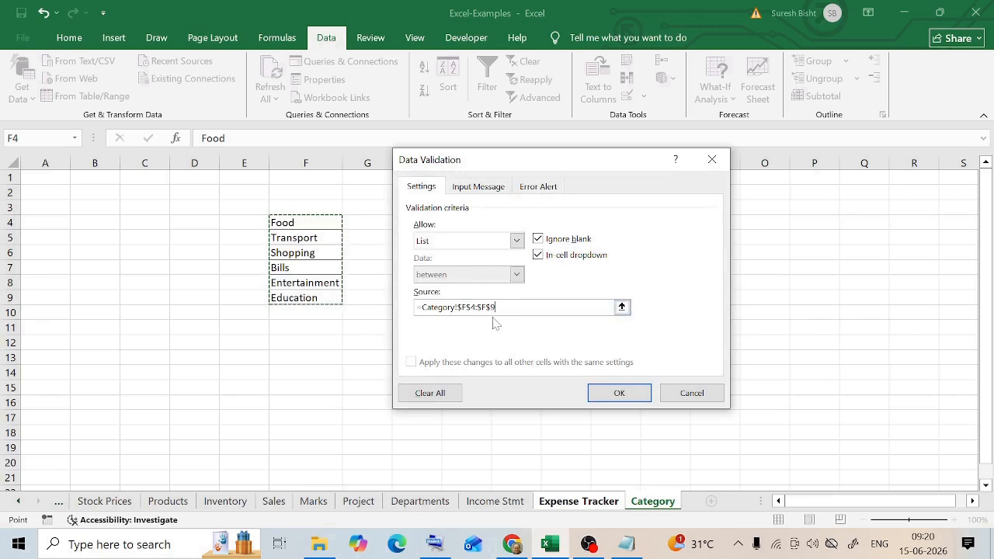
click(620, 394)
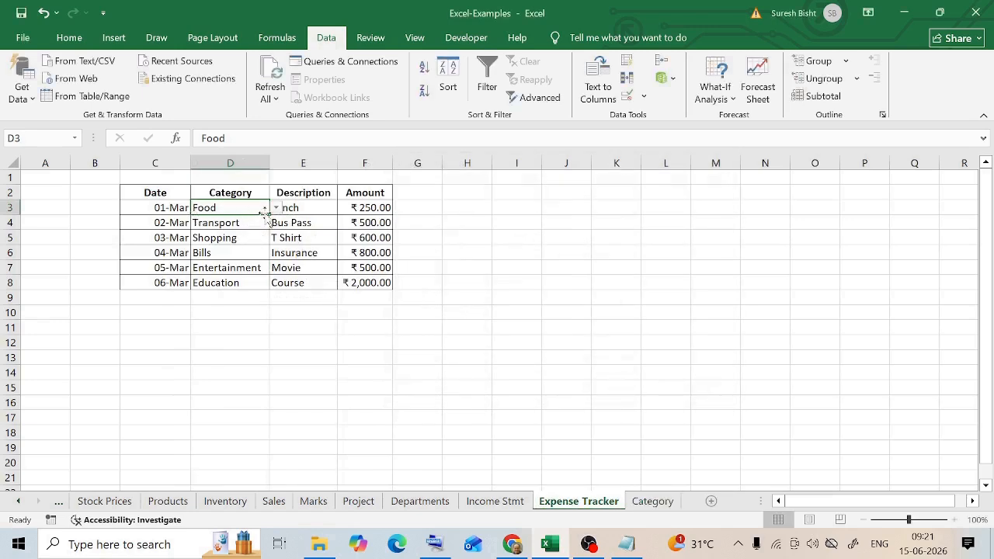
click(277, 208)
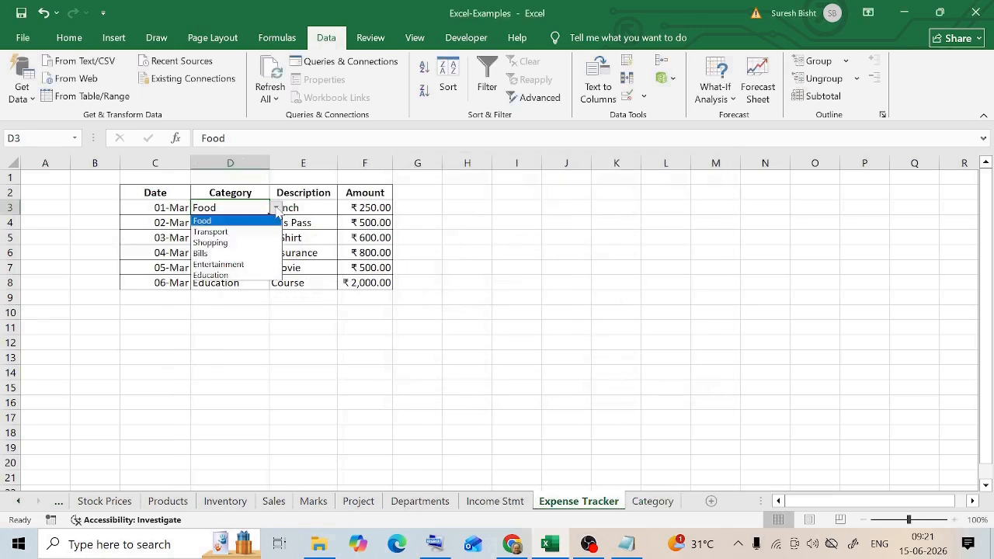
click(214, 222)
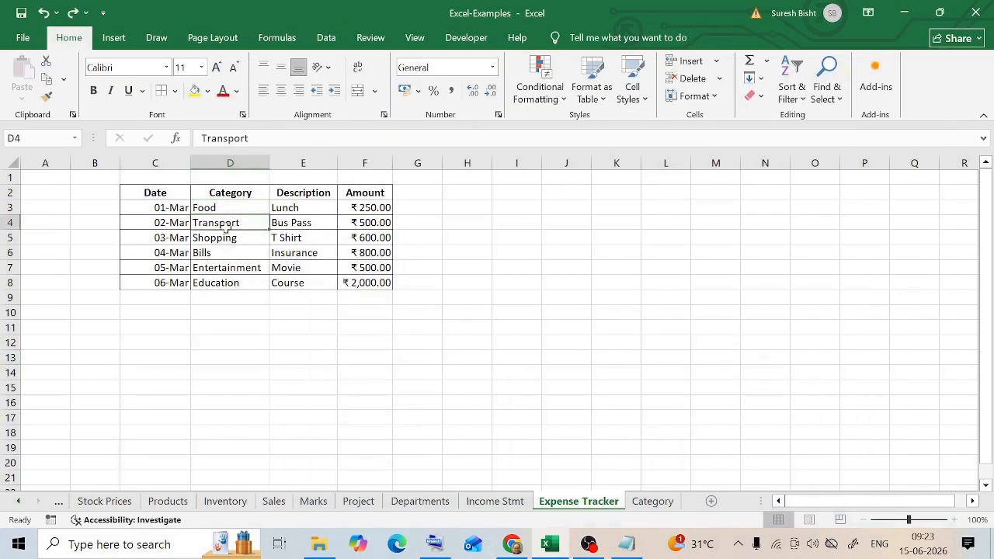
Clear the categories in D4:D8 and fill the Food drop-down cell D3 down to D8
drag(226, 226, 232, 286)
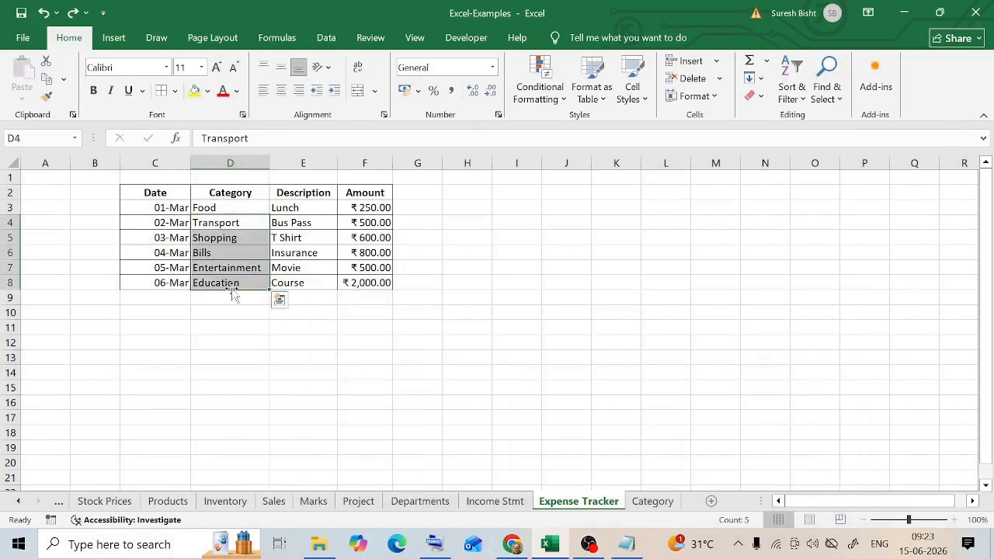
key(Delete)
key(Up)
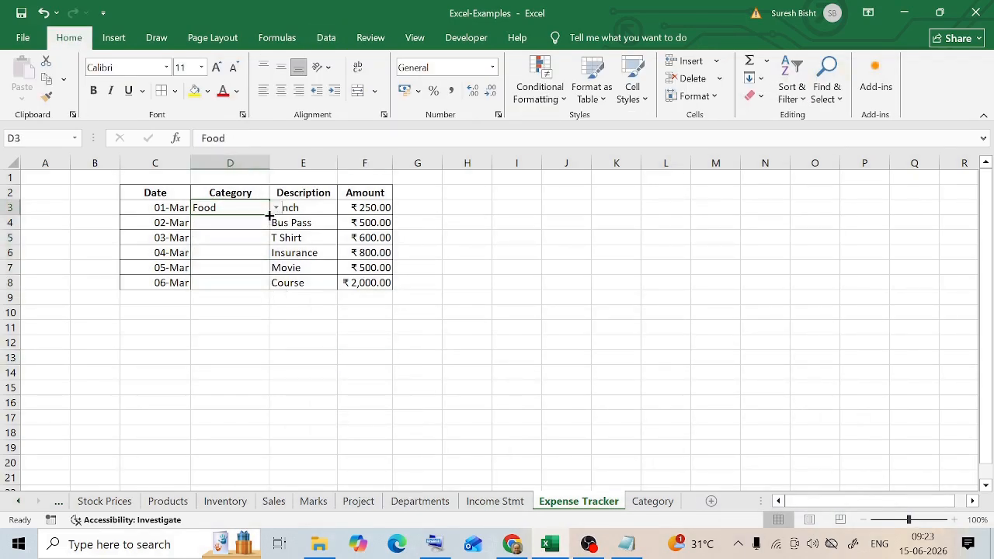
double_click(269, 215)
click(225, 223)
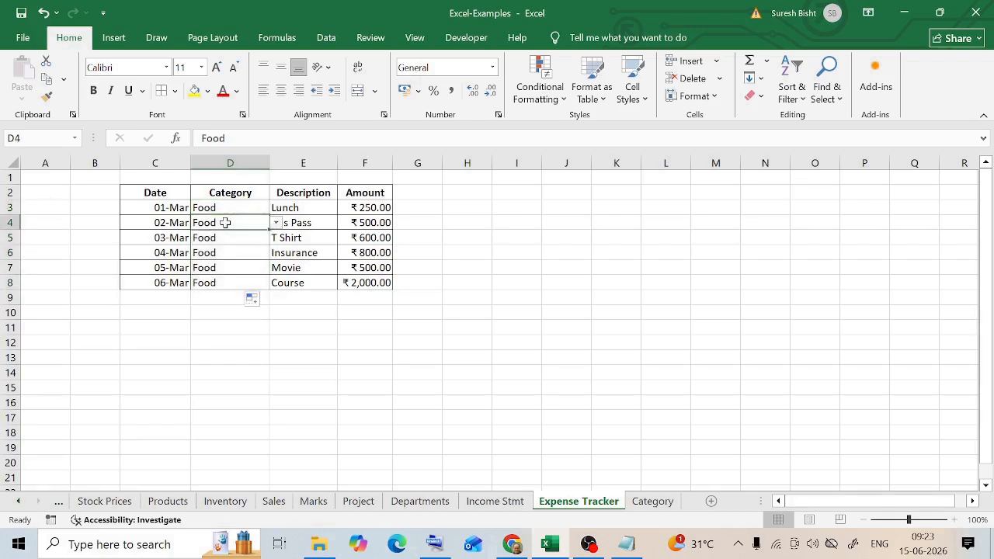
click(222, 240)
click(219, 224)
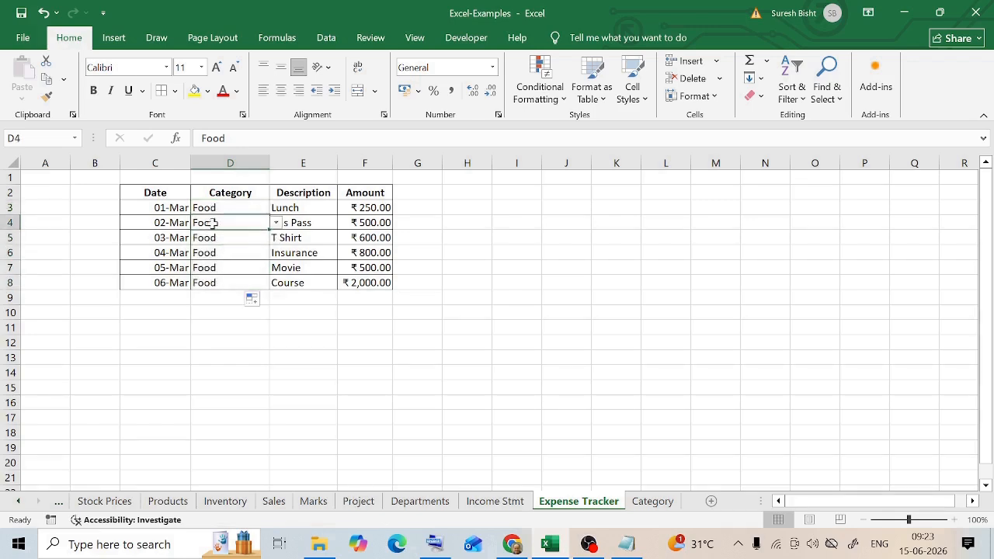
Choose Transport, Shopping, Bills, Entertainment and Education from the category drop-down lists in D4 through D8
click(276, 224)
click(216, 246)
click(225, 239)
click(277, 239)
click(220, 273)
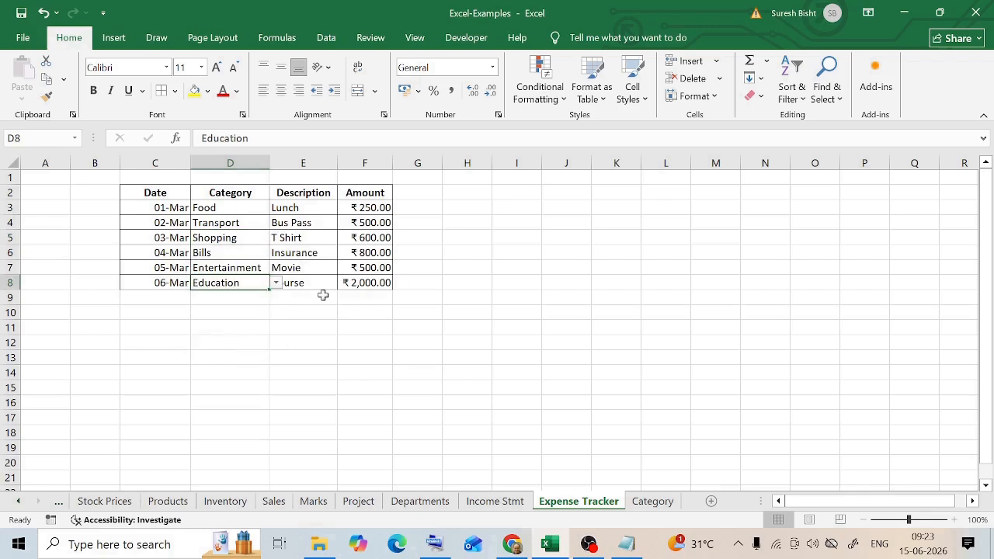
drag(158, 208, 358, 284)
click(467, 283)
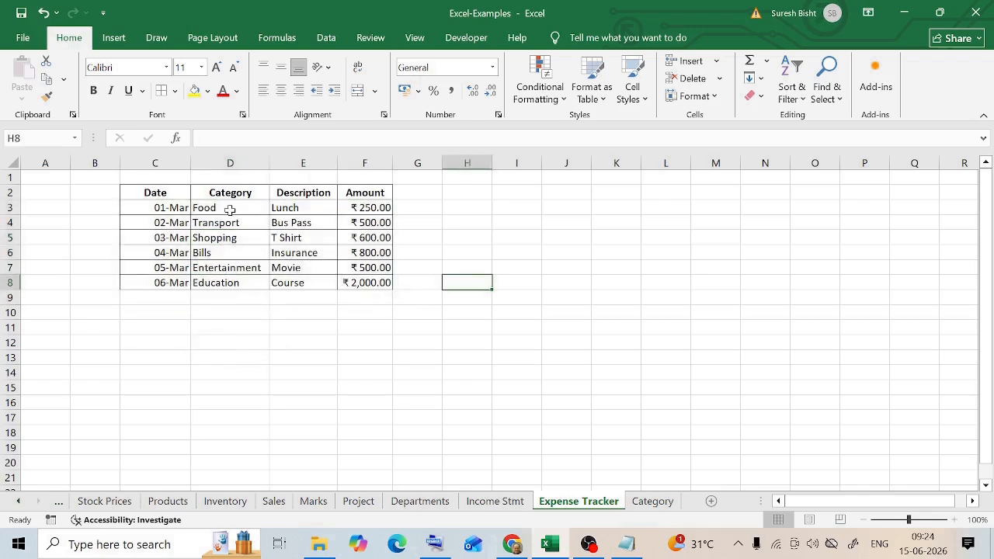
drag(159, 193, 341, 282)
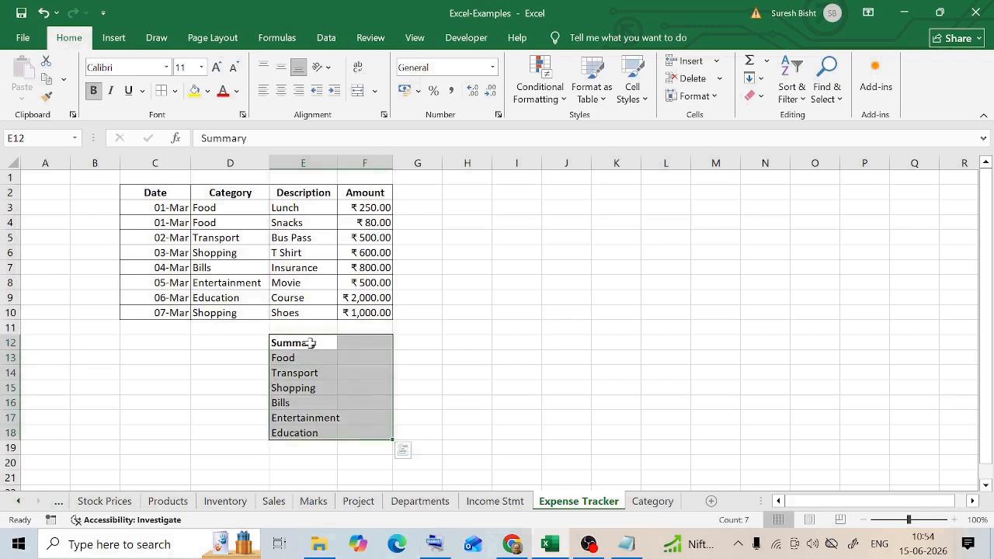
Enter =SUMIF(D3:D10,"Food",F3:F10) in F13 to total the Food expenses in the summary
click(363, 358)
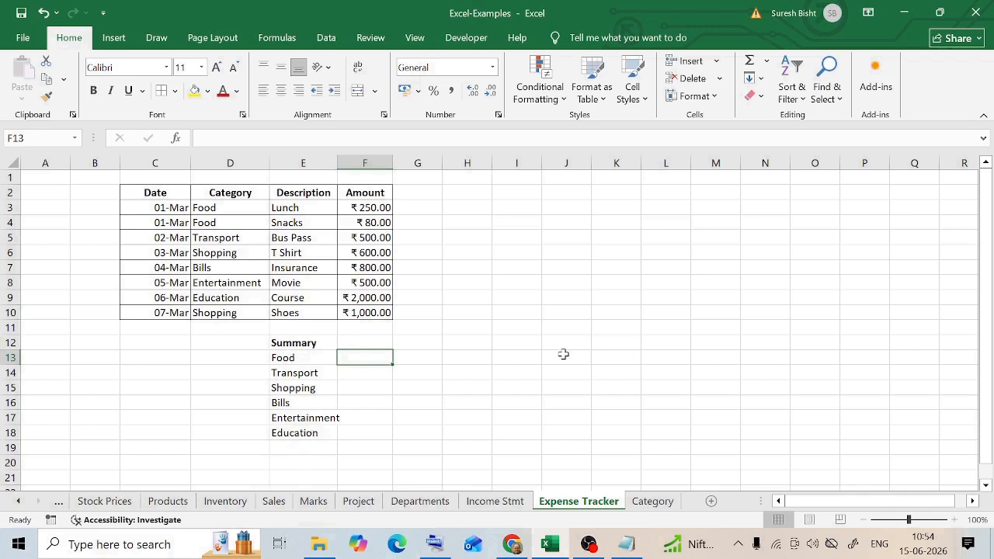
text(=sumif)
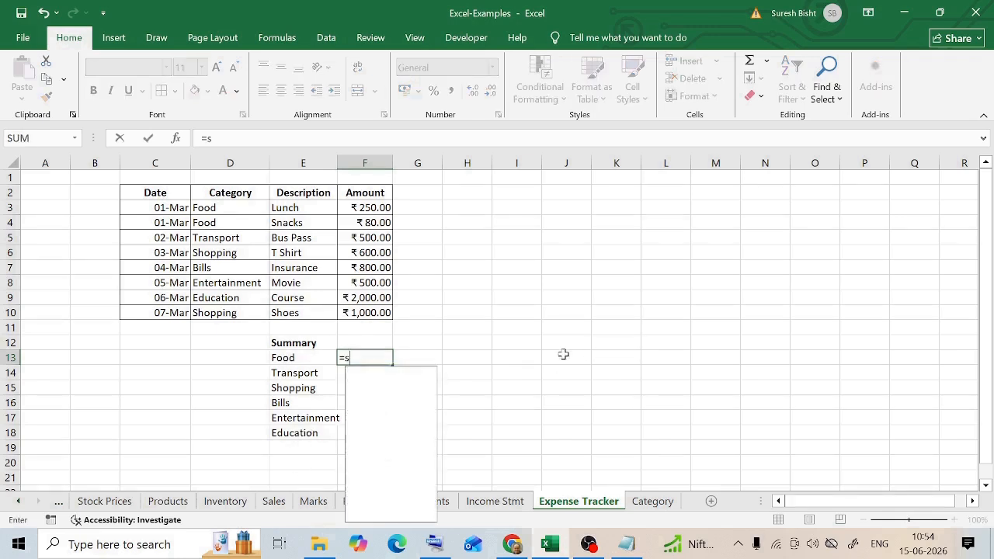
key(Tab)
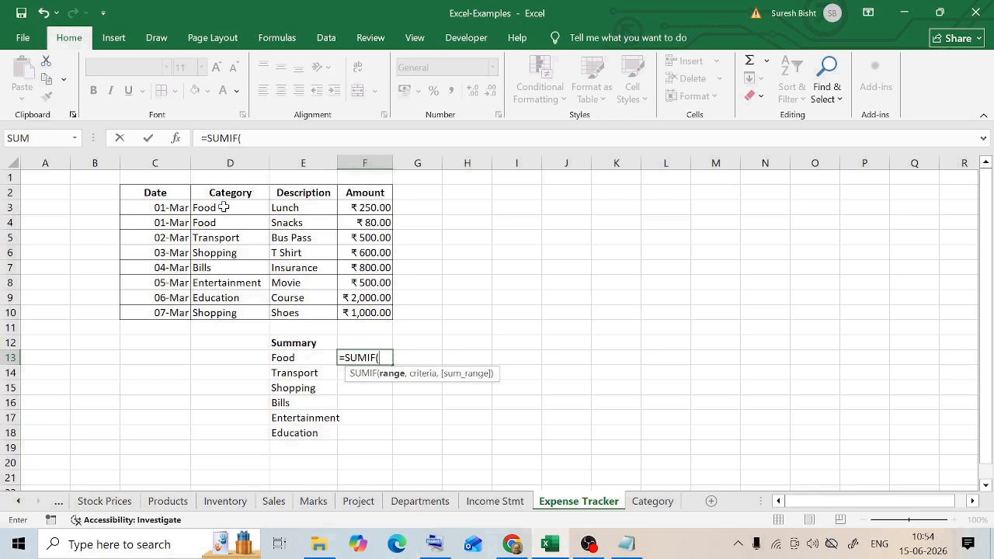
drag(224, 207, 221, 312)
text(,"F)
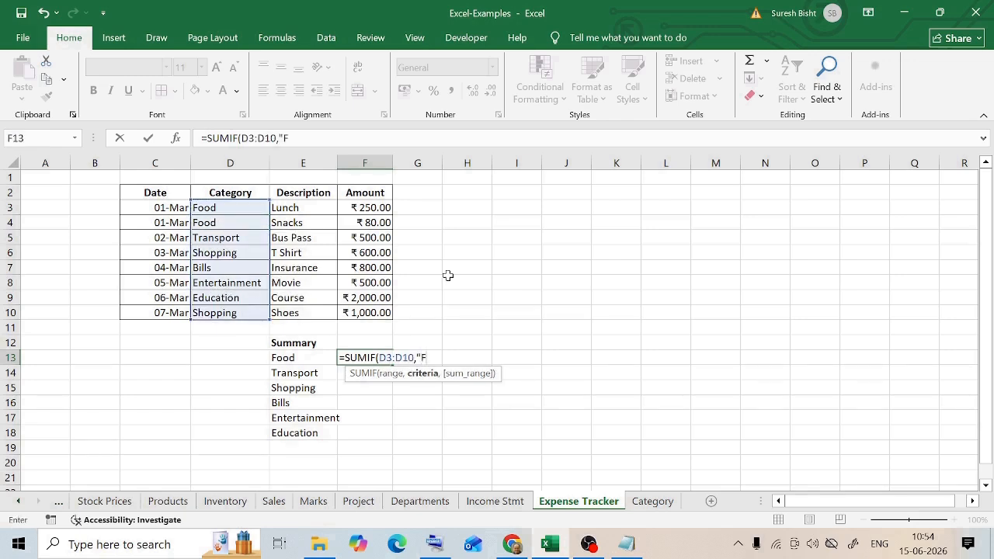
text(ood",)
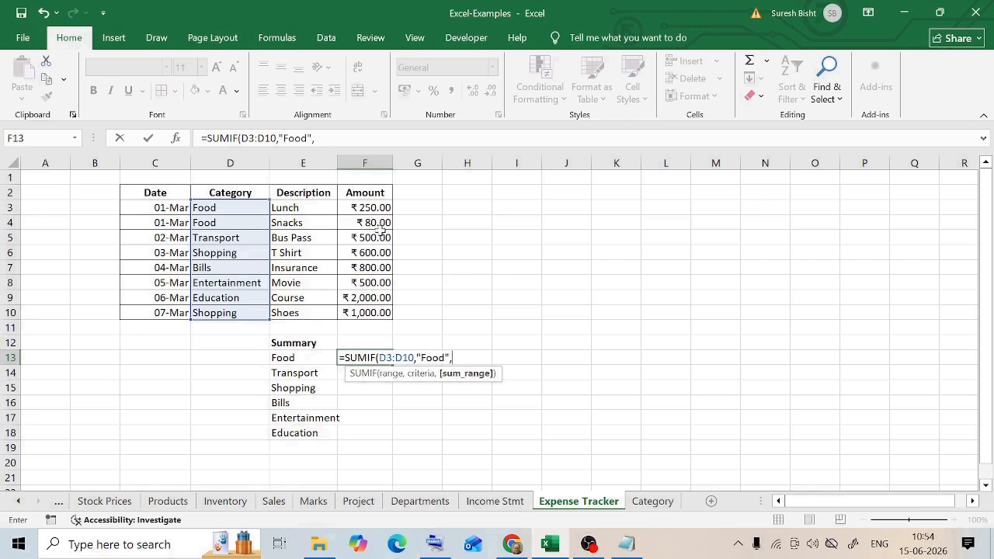
drag(372, 207, 368, 314)
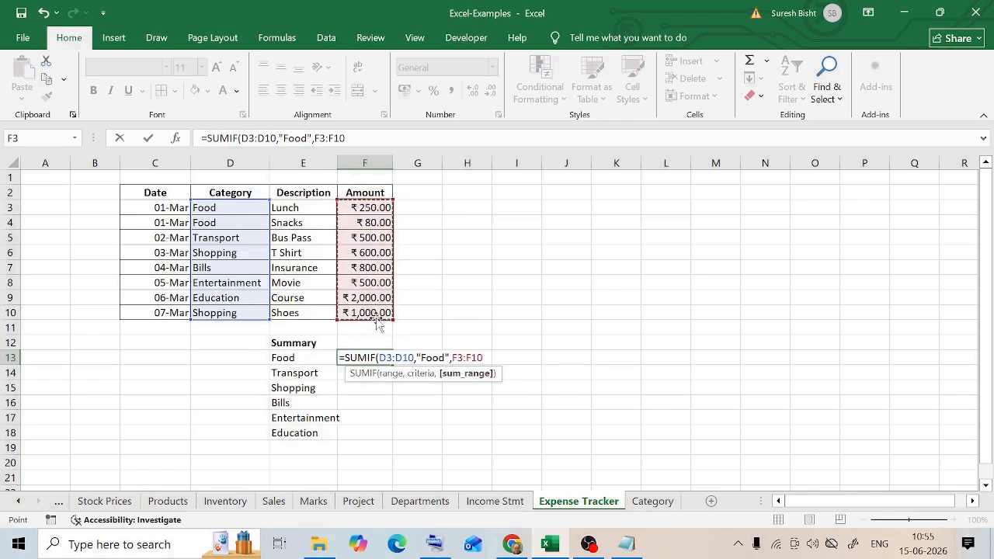
text())
key(Return)
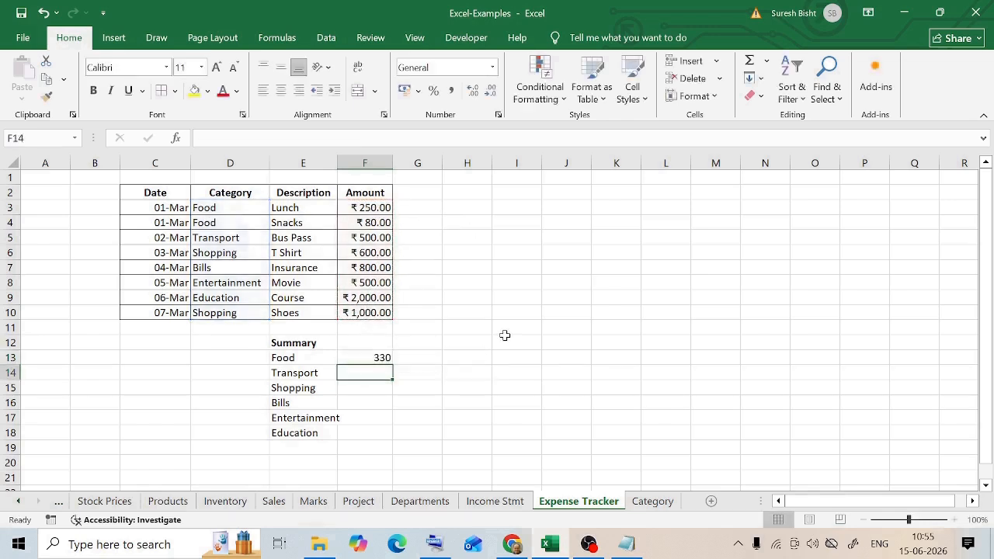
Make the category range in the F13 SUMIF formula absolute as $D$3:$D$10
click(382, 357)
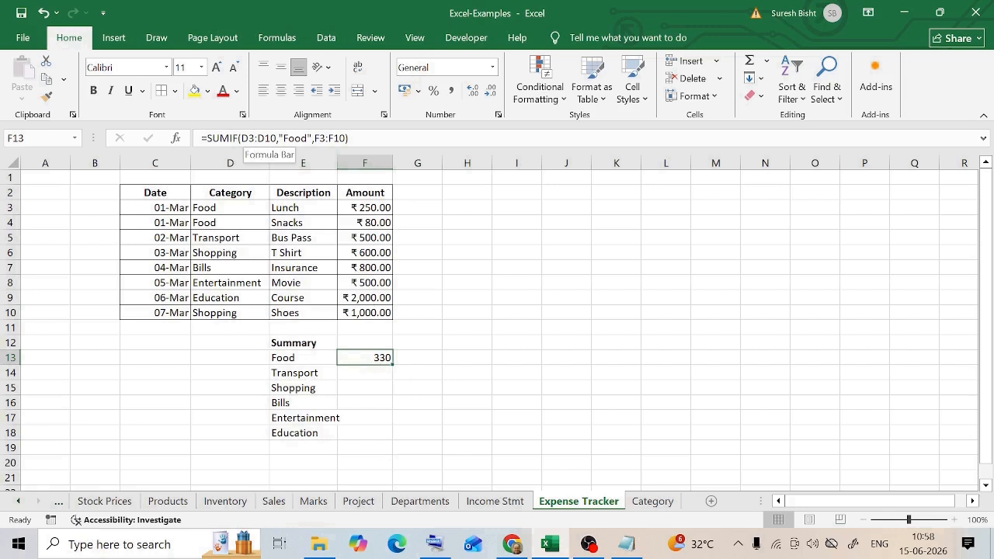
click(242, 138)
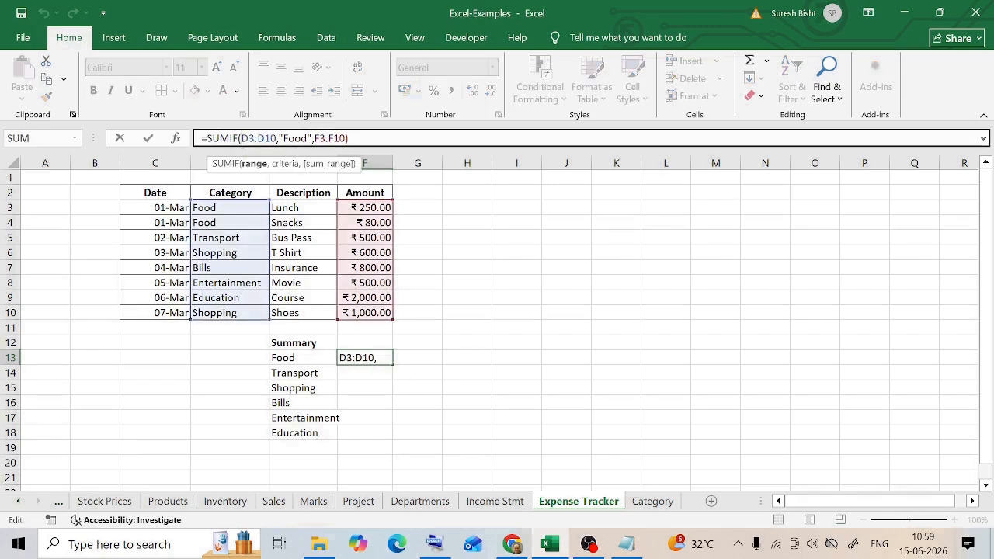
text($D)
text($)
key(Right)
text($)
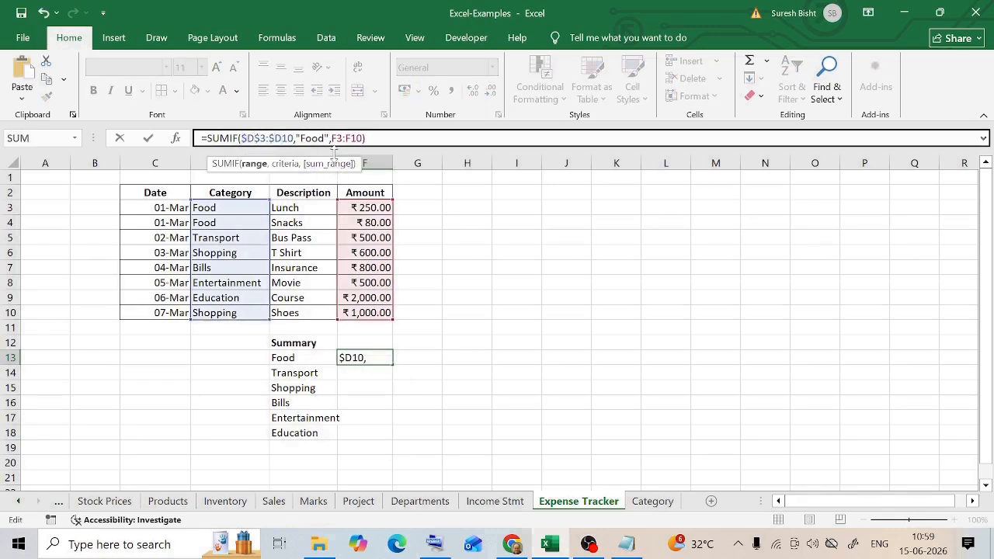
key(Right)
text($D$)
Make the sum range in the F13 formula absolute as $F$3:$F$10 and confirm the formula
key(Right)
text($)
key(Right)
key(Right)
text($)
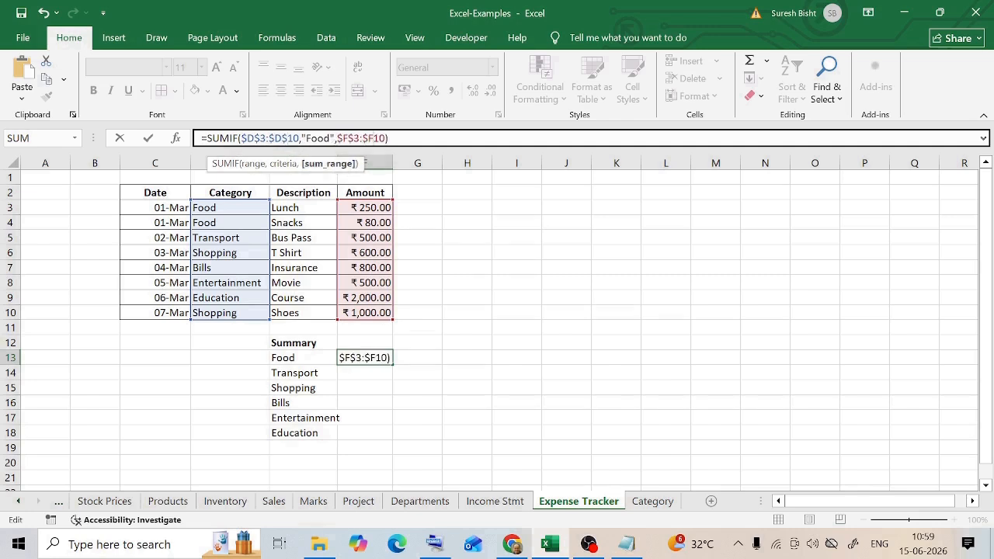
key(Right)
text($)
key(Return)
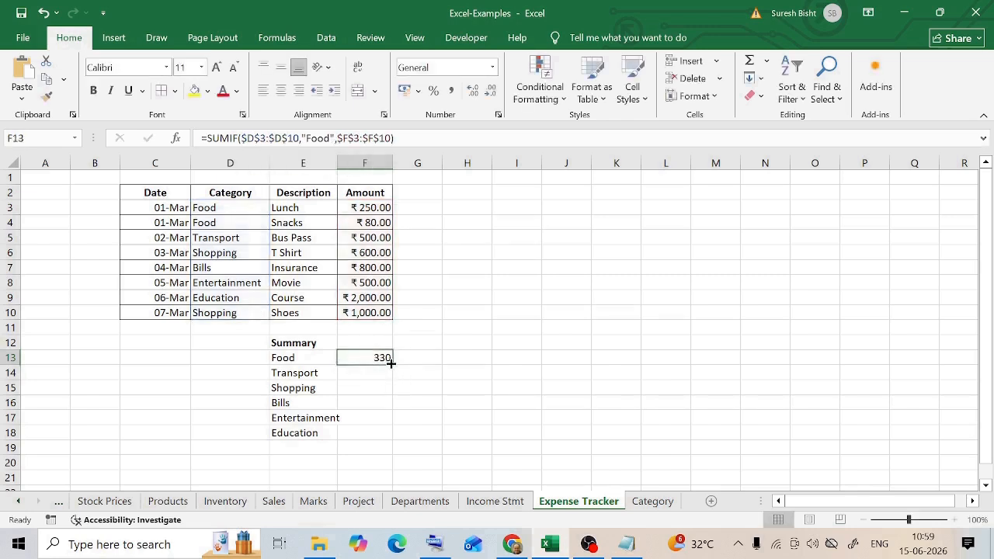
Fill the F13 SUMIF formula down to F18 and replace the criterion in F14 with Transport
drag(391, 365, 391, 440)
click(384, 372)
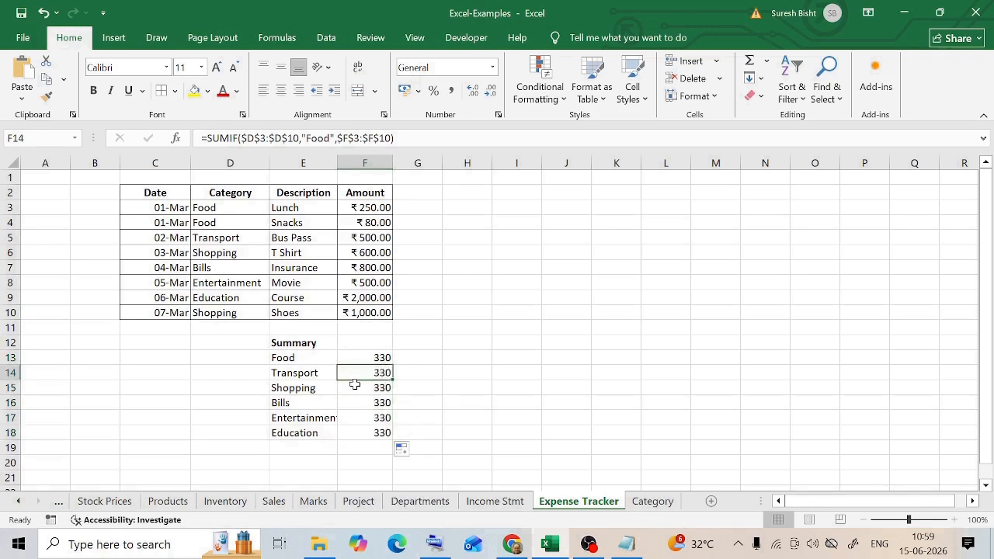
double_click(302, 372)
key(ctrl+c)
click(385, 373)
double_click(318, 138)
key(ctrl+v)
key(Return)
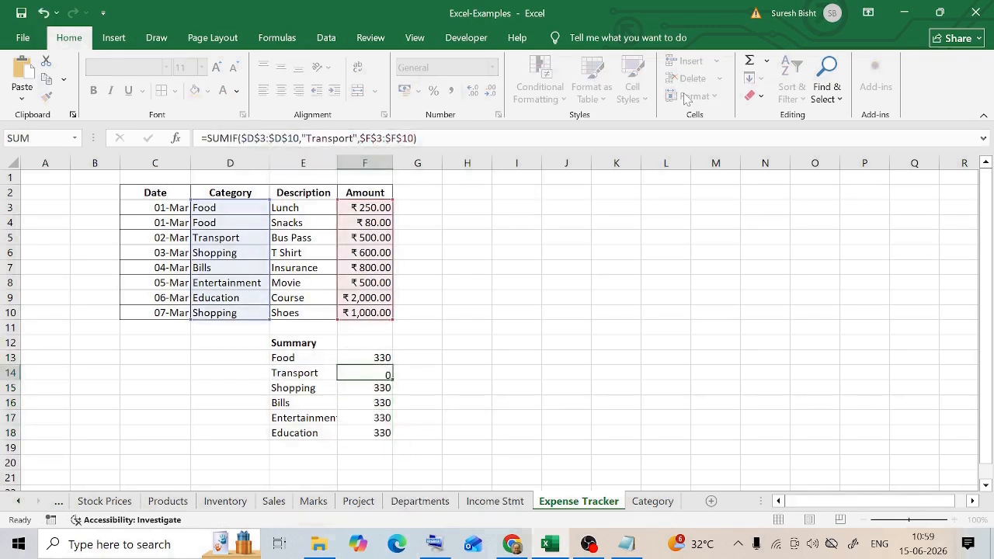
click(290, 370)
click(368, 375)
Copy the label Shopping from E15 and use it as the SUMIF criterion in F15
click(314, 389)
double_click(225, 138)
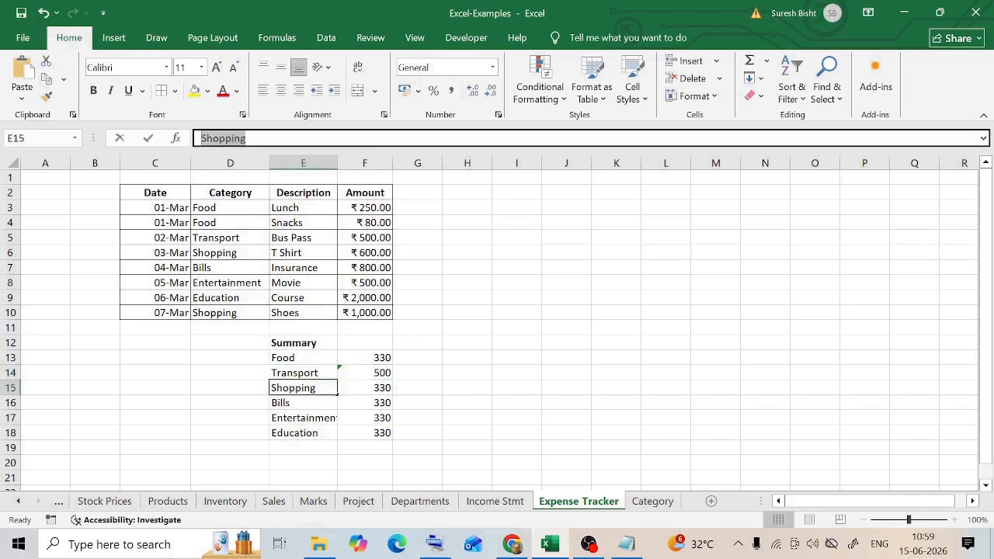
key(ctrl+c)
click(377, 389)
double_click(321, 138)
key(ctrl+v)
key(Return)
Copy the label Bills from E16 and use it as the SUMIF criterion in F16
click(303, 403)
double_click(211, 138)
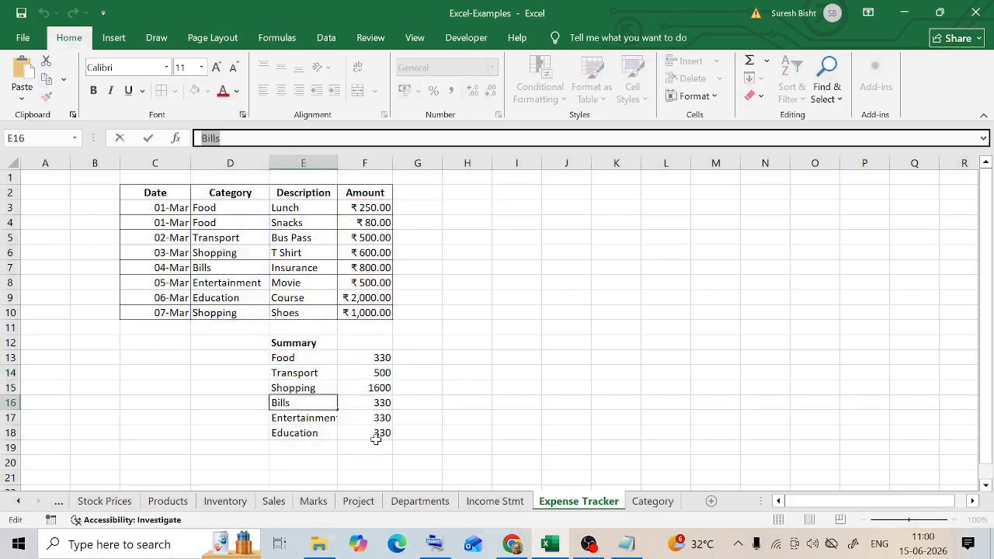
key(ctrl+c)
click(377, 403)
double_click(318, 139)
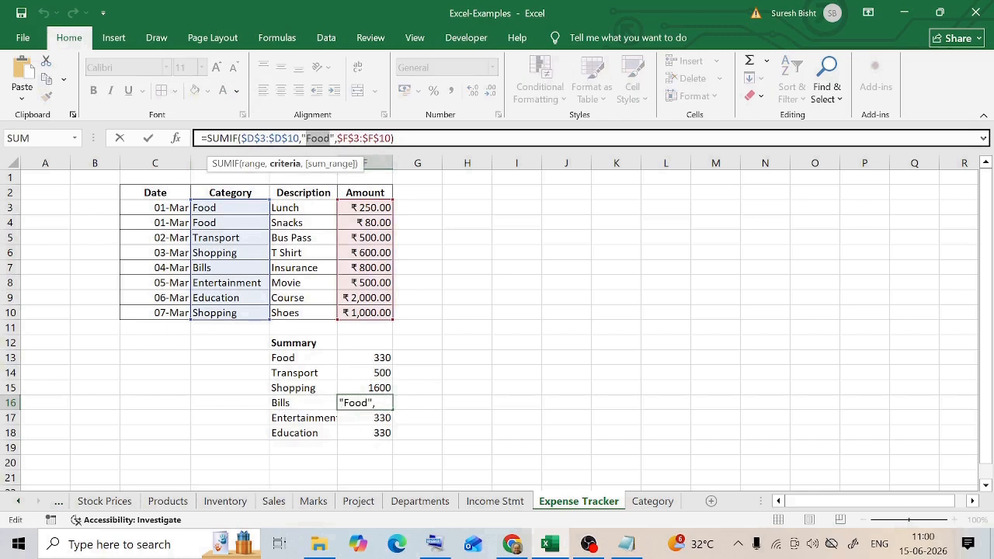
key(ctrl+v)
key(Return)
Replace the SUMIF criterion with Entertainment in F17 and with Education in F18
double_click(318, 138)
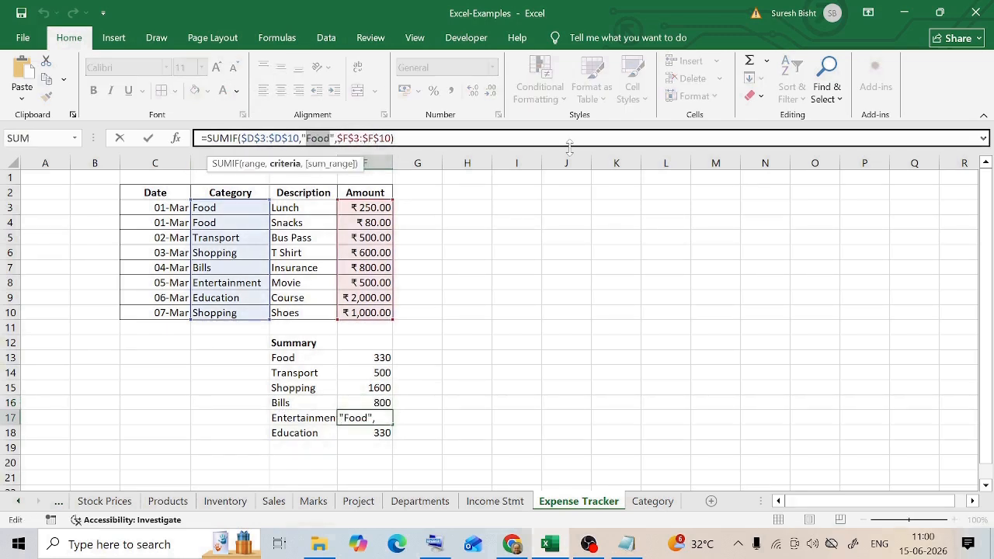
key(ctrl+v)
key(Return)
double_click(316, 139)
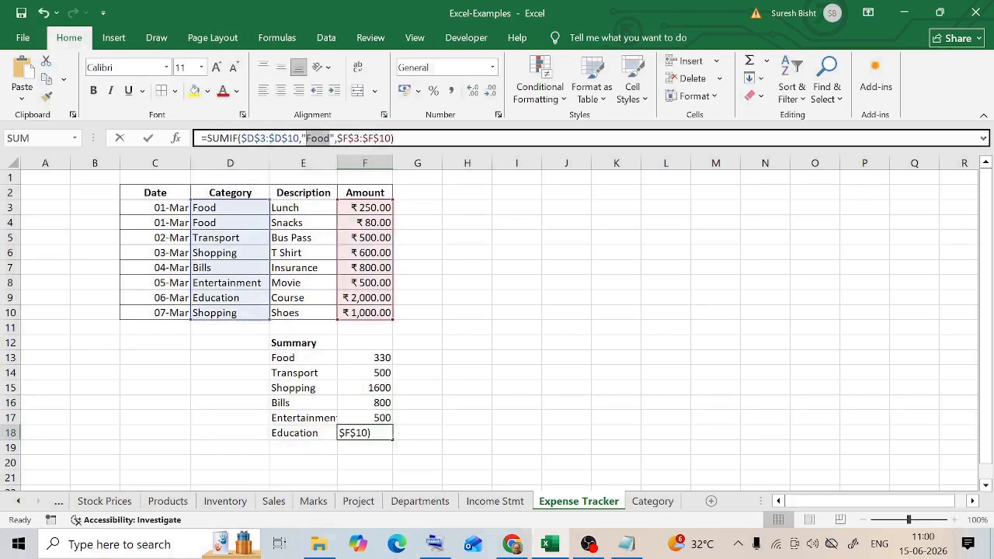
key(ctrl+v)
key(Return)
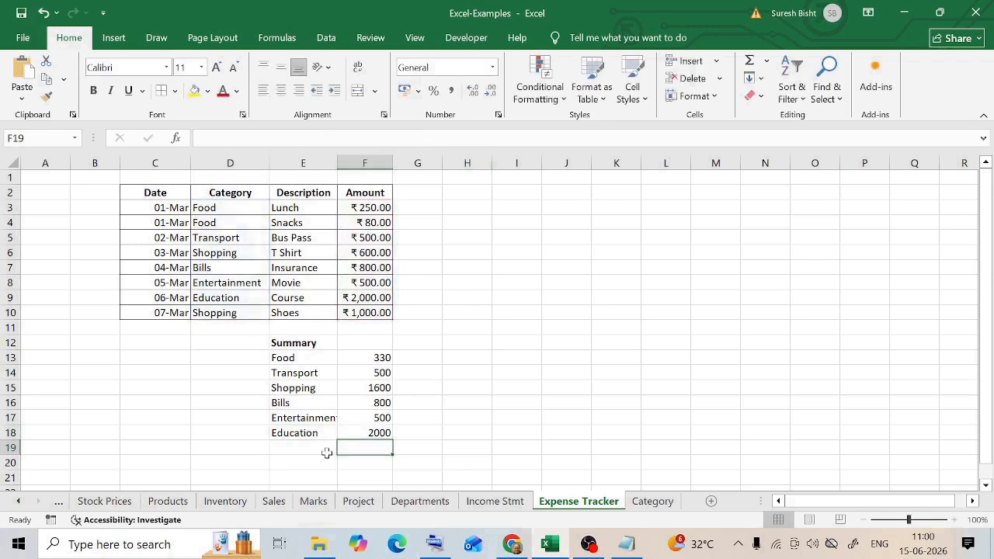
click(311, 432)
drag(307, 357, 374, 432)
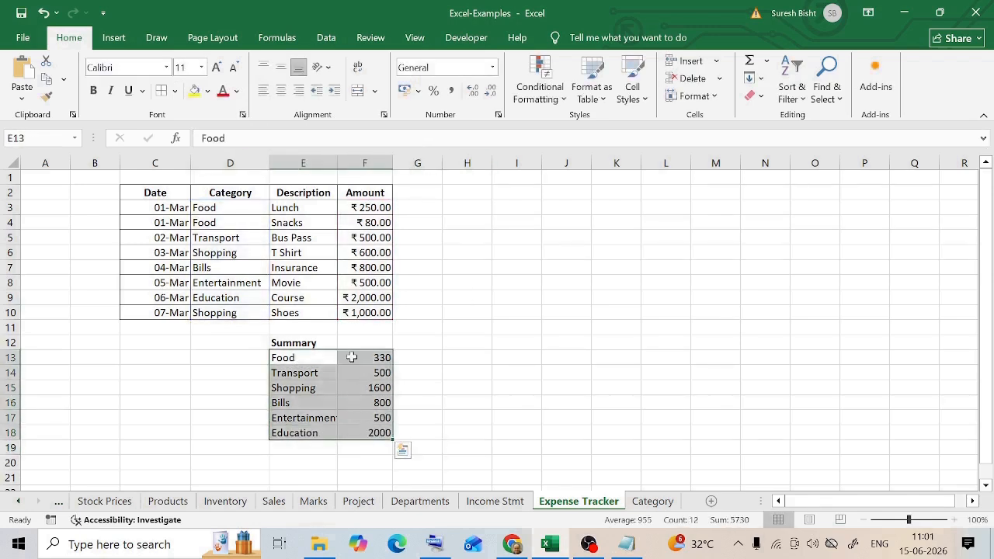
click(352, 357)
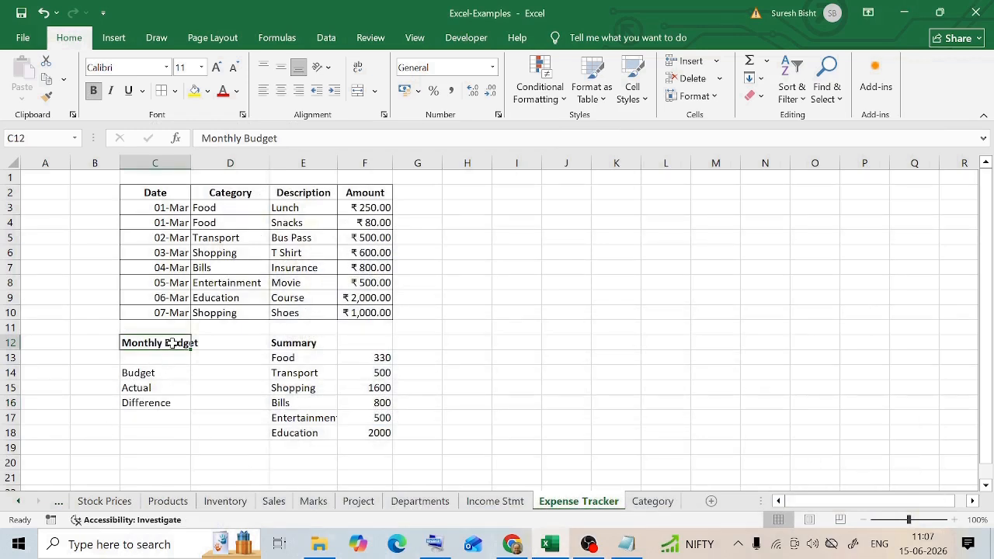
Enter a monthly budget of 10000 in D14 and apply the Currency number format
click(186, 375)
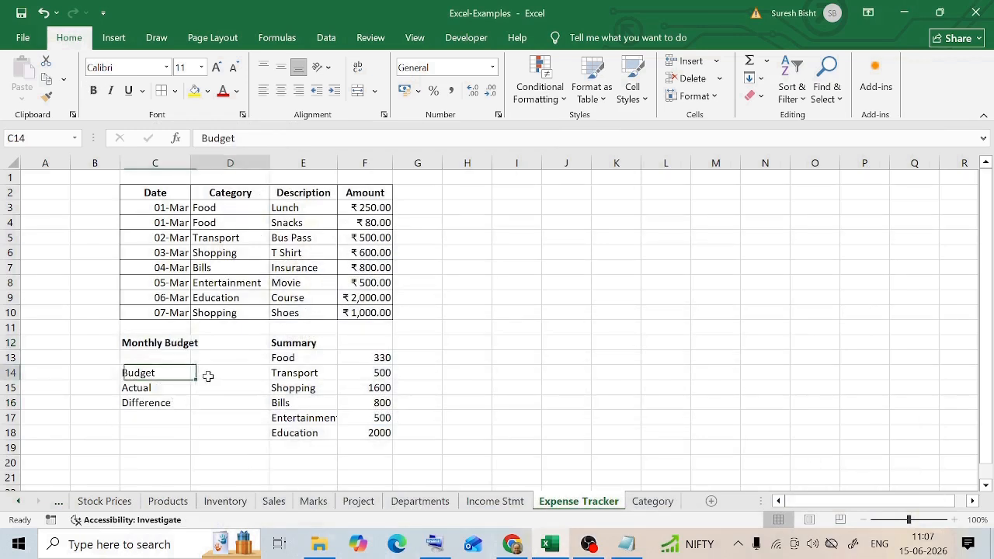
click(209, 375)
text(10)
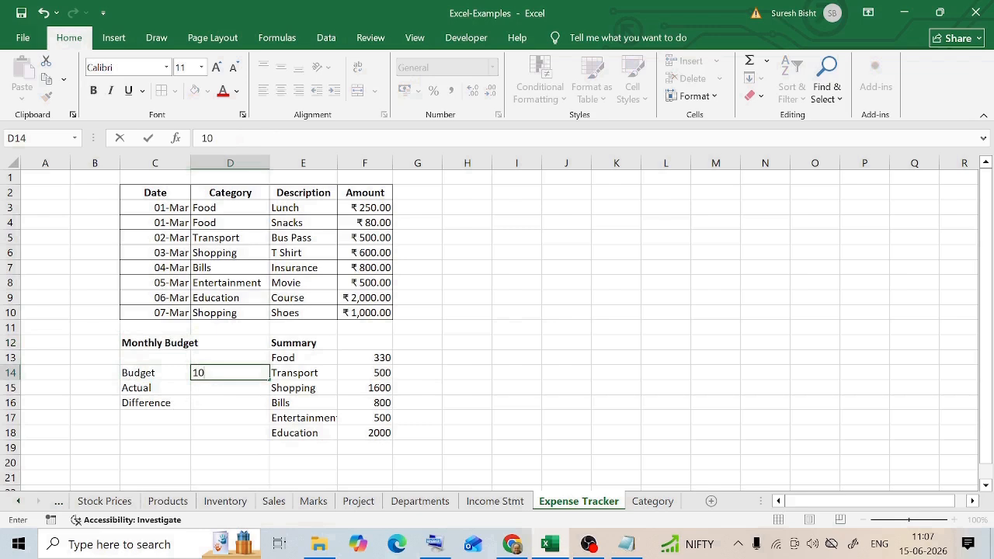
text(,00)
key(BackSpace)
key(BackSpace)
key(BackSpace)
key(BackSpace)
text(000)
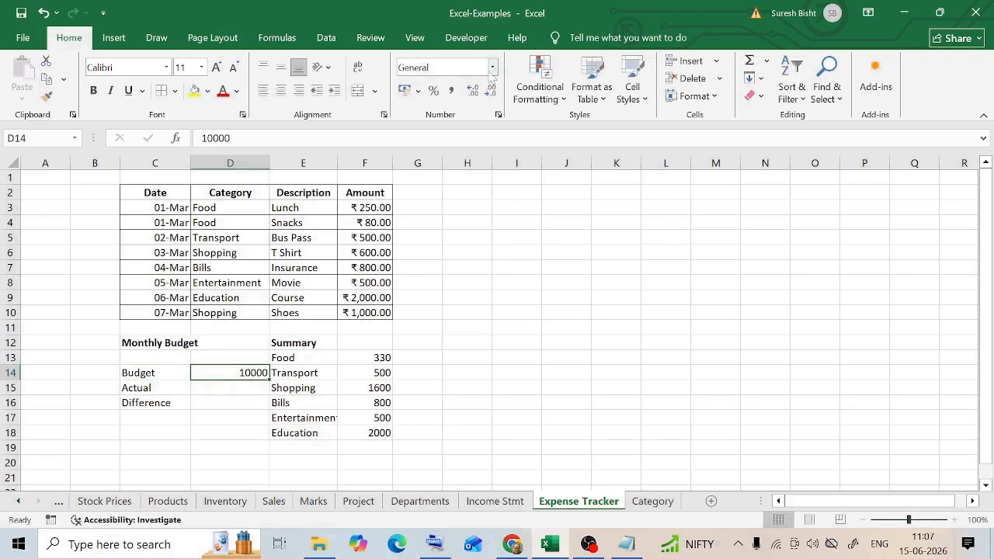
click(493, 71)
click(458, 162)
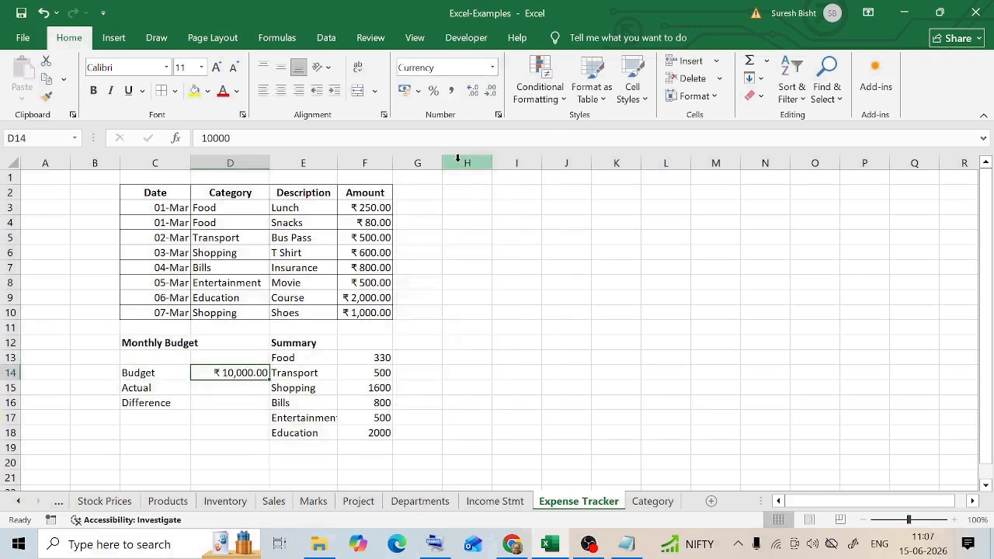
Calculate the actual spending in D15 as the SUM of F13:F18 and apply the Currency number format
click(223, 389)
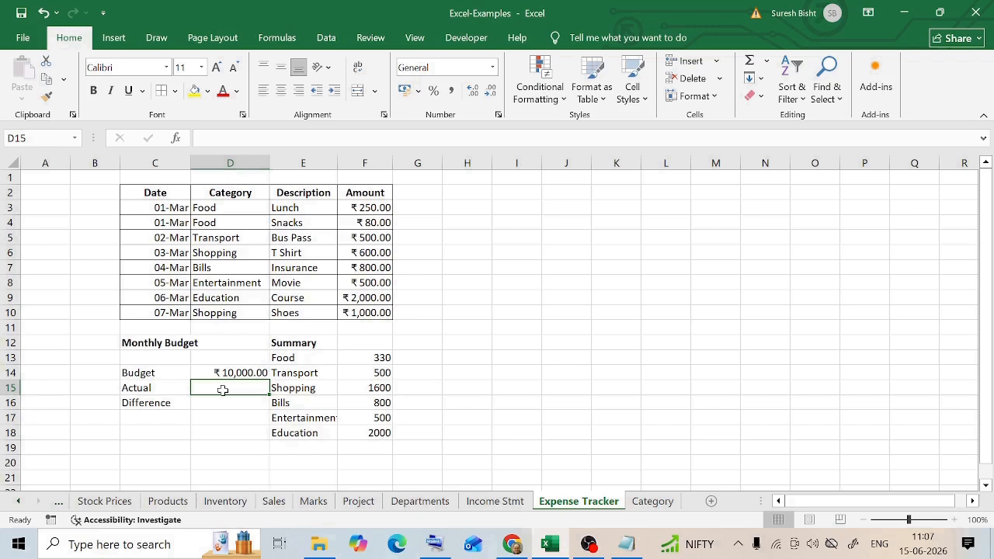
text(=sum)
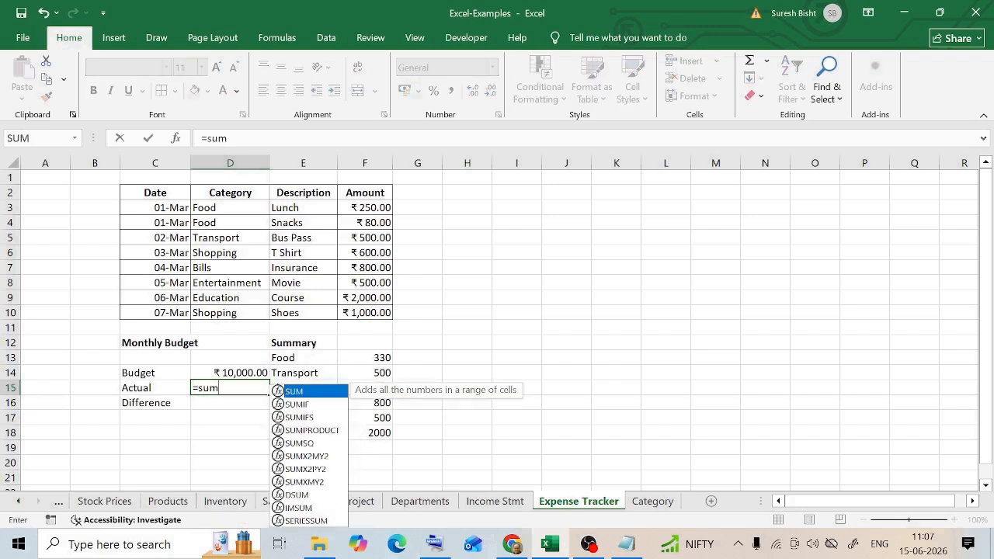
key(Tab)
drag(381, 357, 389, 437)
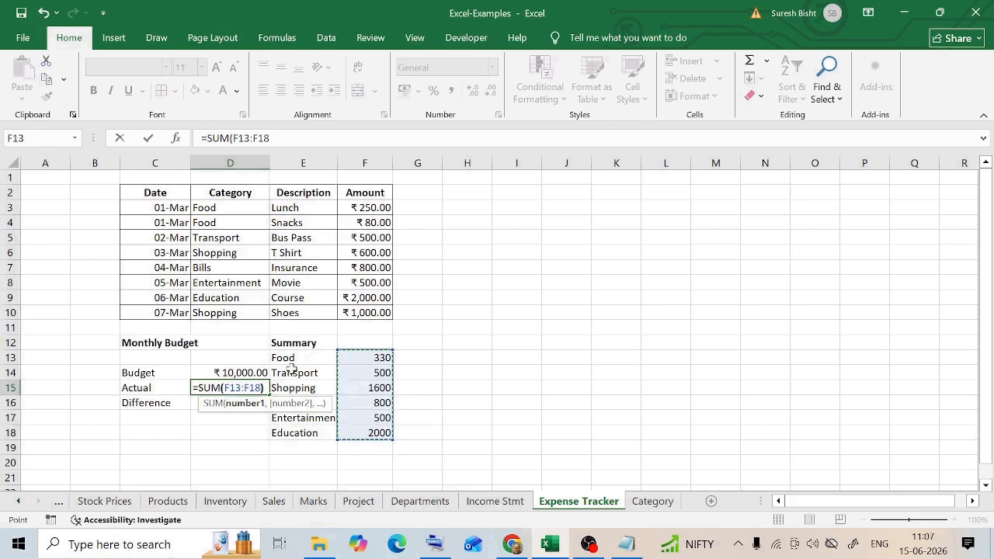
key(Return)
key(Up)
click(492, 67)
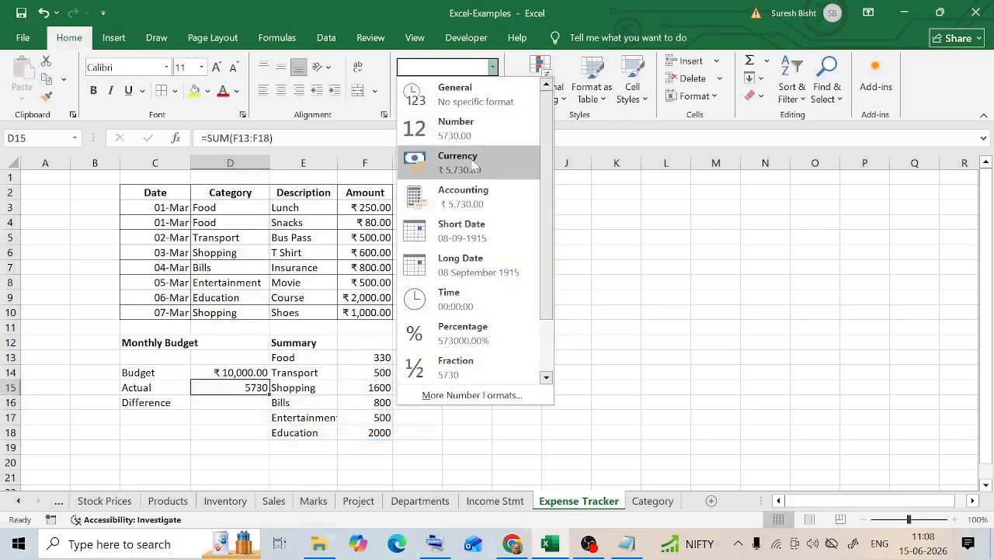
click(458, 160)
Calculate the difference in D16 by subtracting the actual in D15 from the budget in D14
click(147, 372)
click(232, 374)
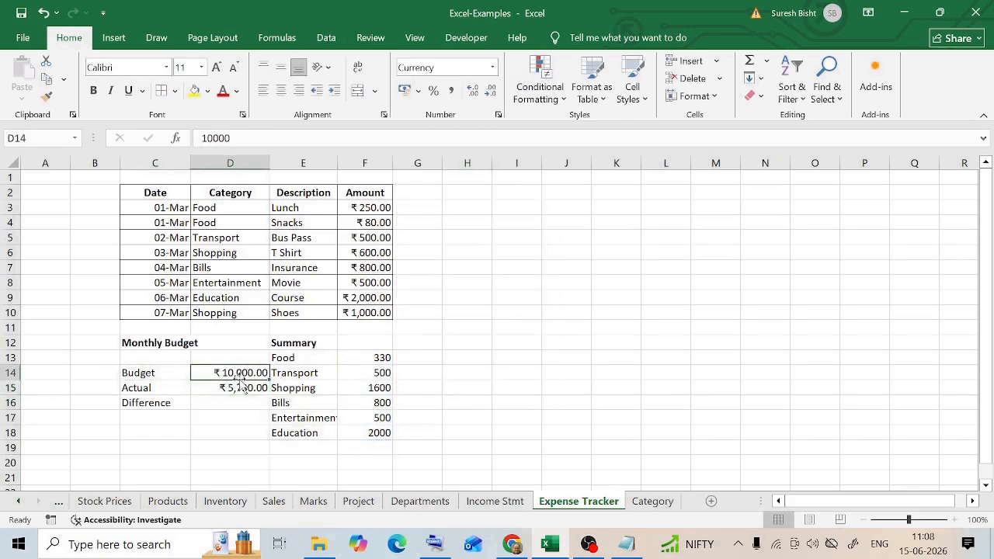
click(147, 387)
click(227, 402)
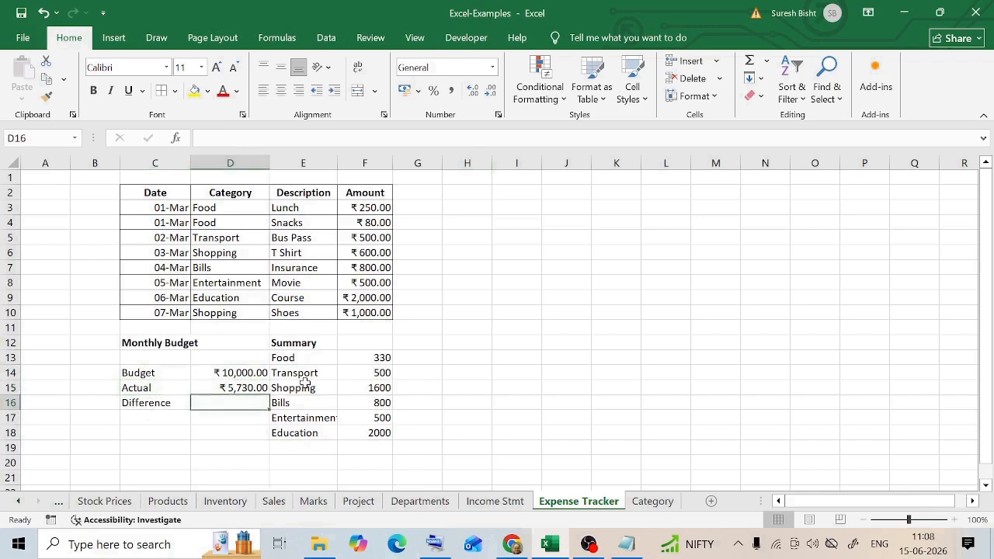
text(=)
click(233, 373)
text(-)
click(234, 385)
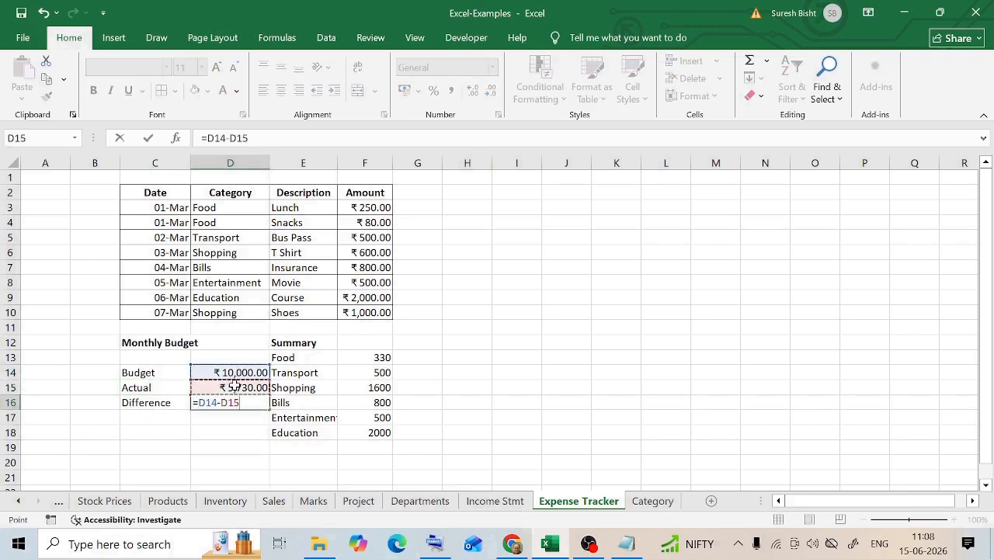
key(Return)
key(Up)
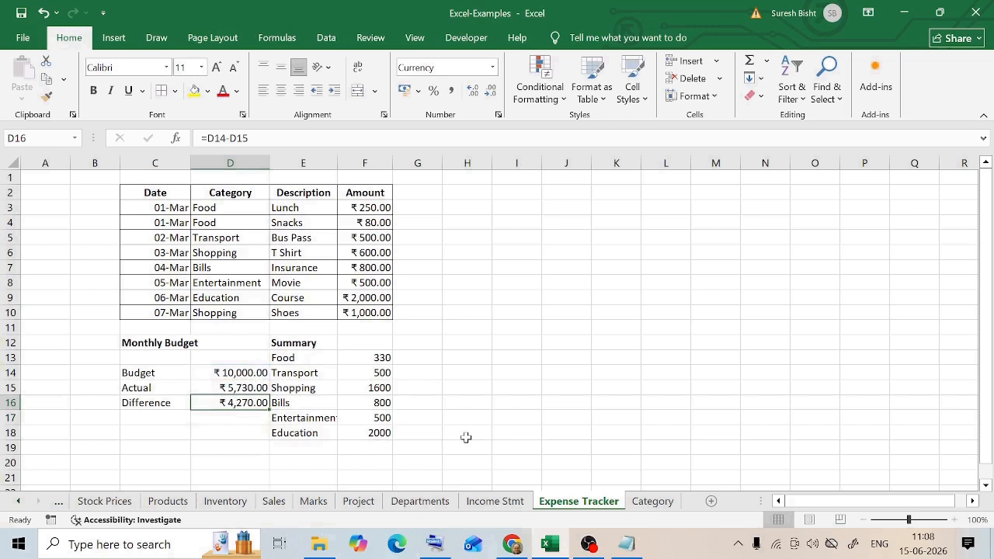
click(466, 438)
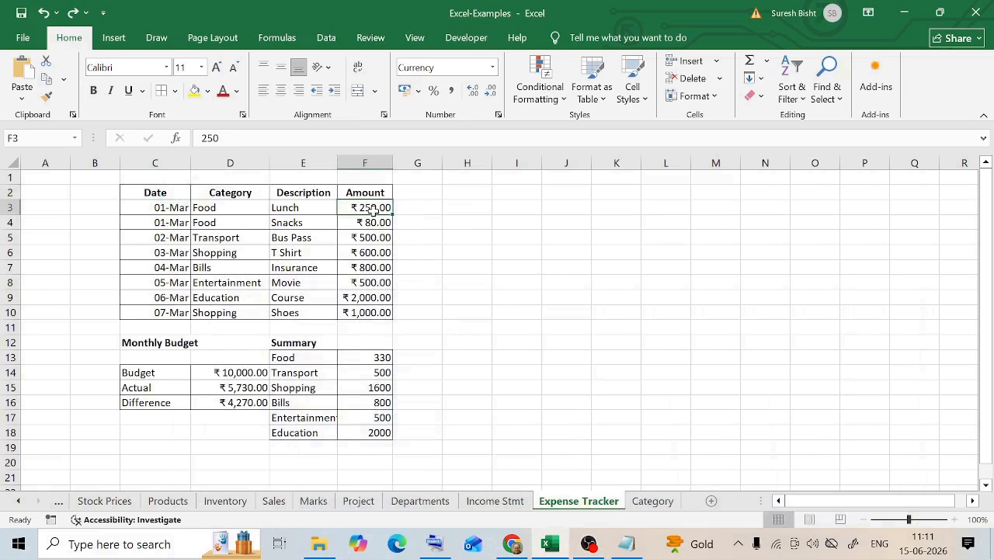
Add a conditional format to the amounts in F3:F10 giving values greater than 800 Light Red Fill with Dark Red Text
drag(374, 210, 371, 312)
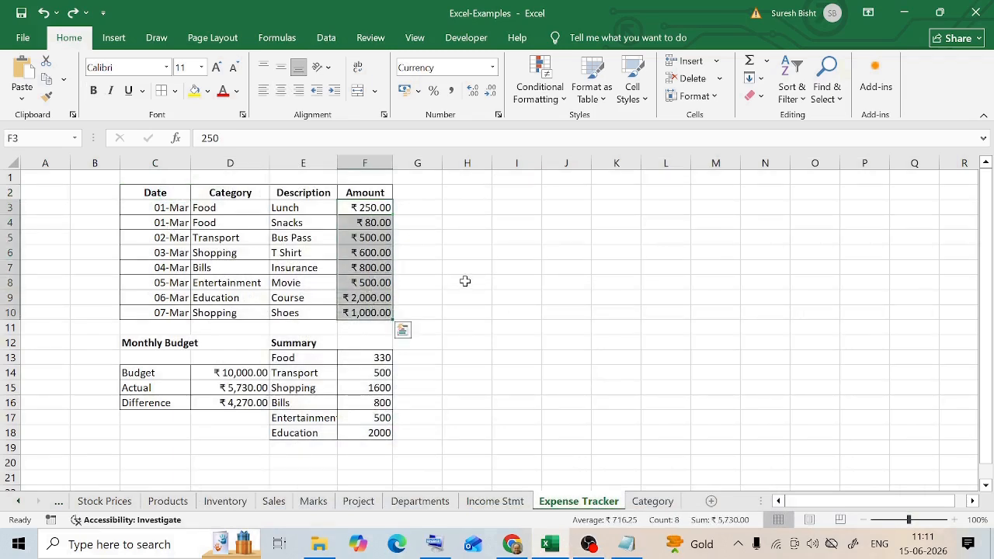
drag(363, 208, 363, 314)
click(539, 81)
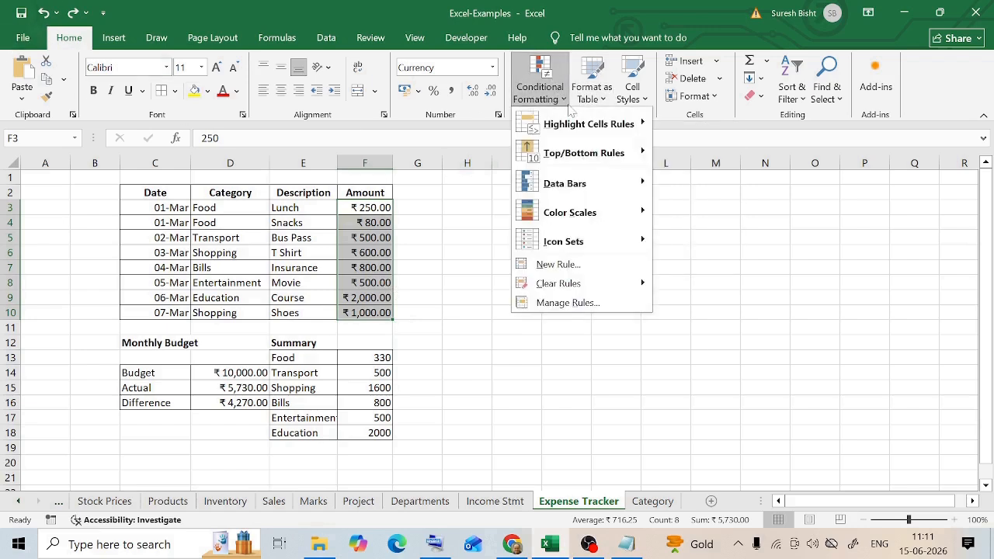
mouse_move(613, 124)
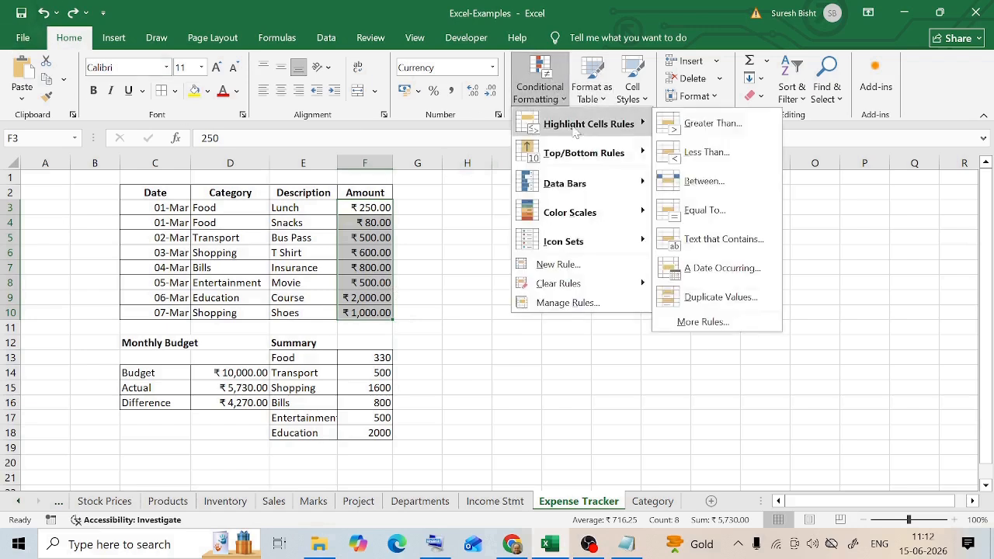
click(712, 124)
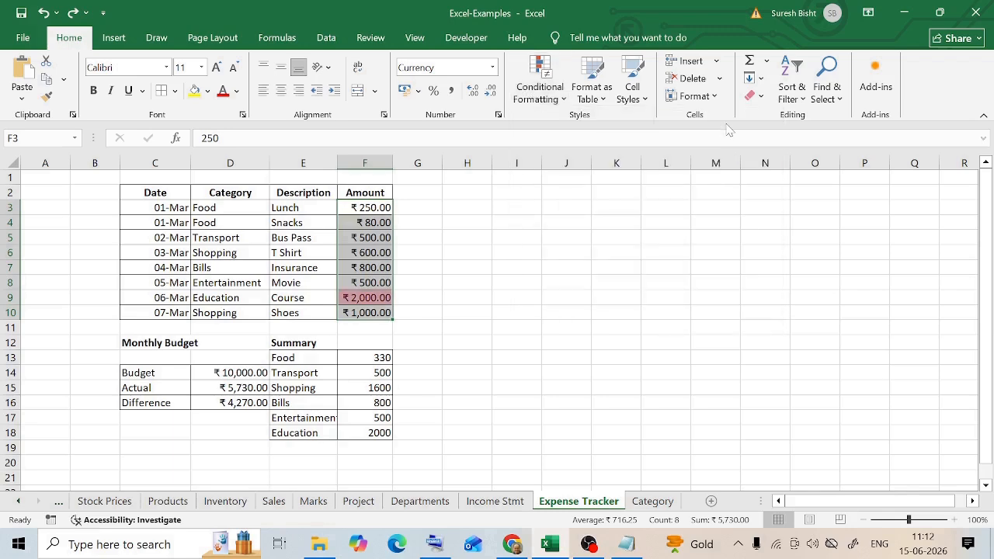
text(800)
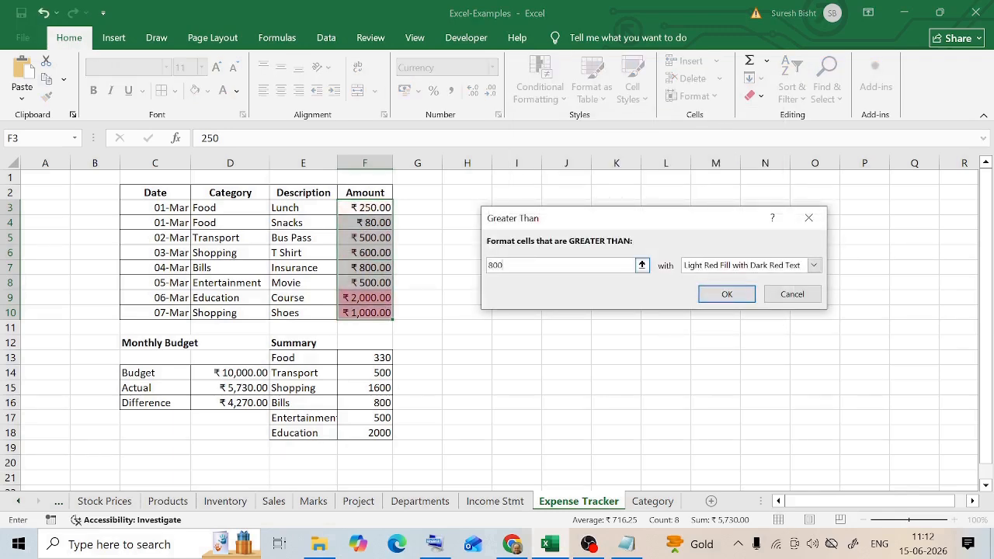
click(727, 294)
click(499, 329)
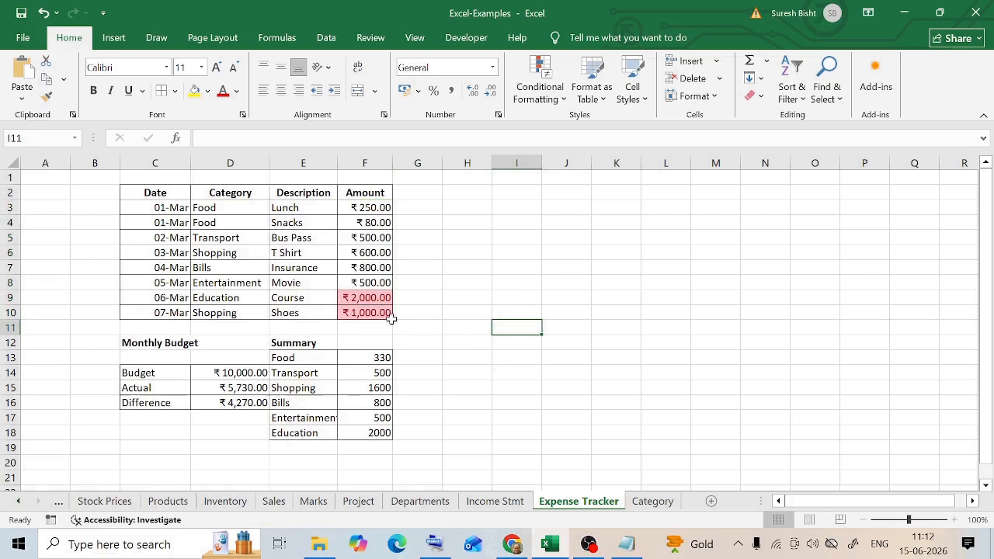
Add a conditional format to the difference in D16 giving values less than 0 Light Red Fill with Dark Red Text
click(231, 404)
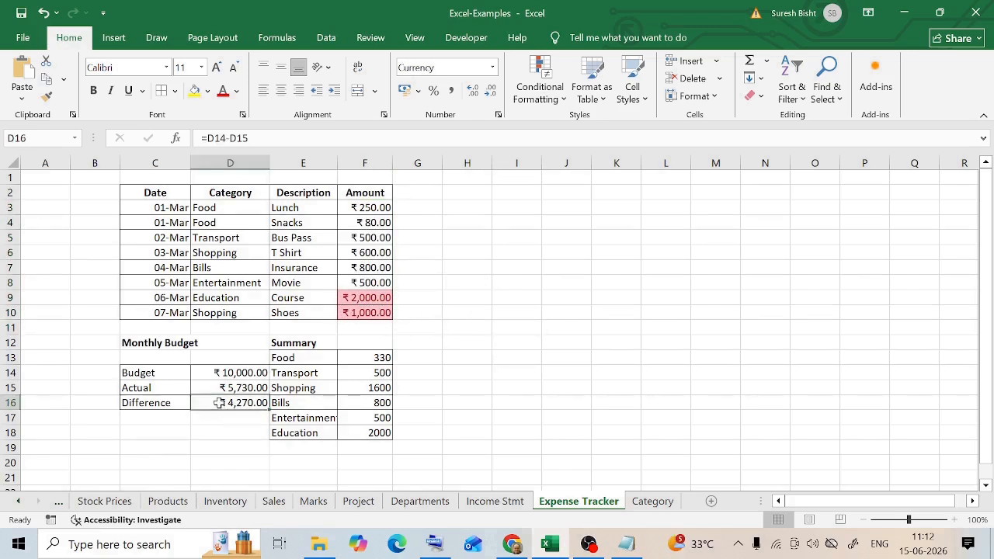
click(564, 103)
mouse_move(621, 128)
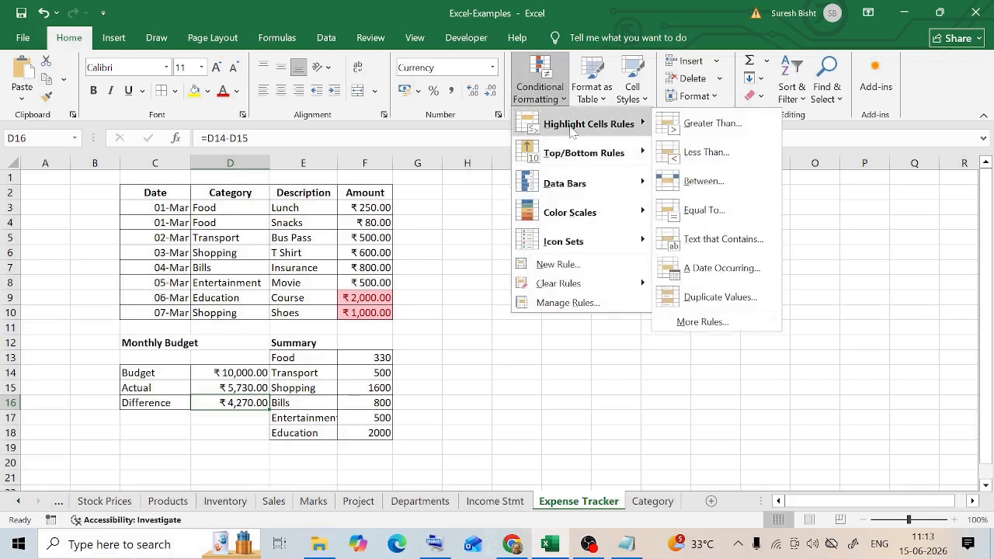
click(711, 159)
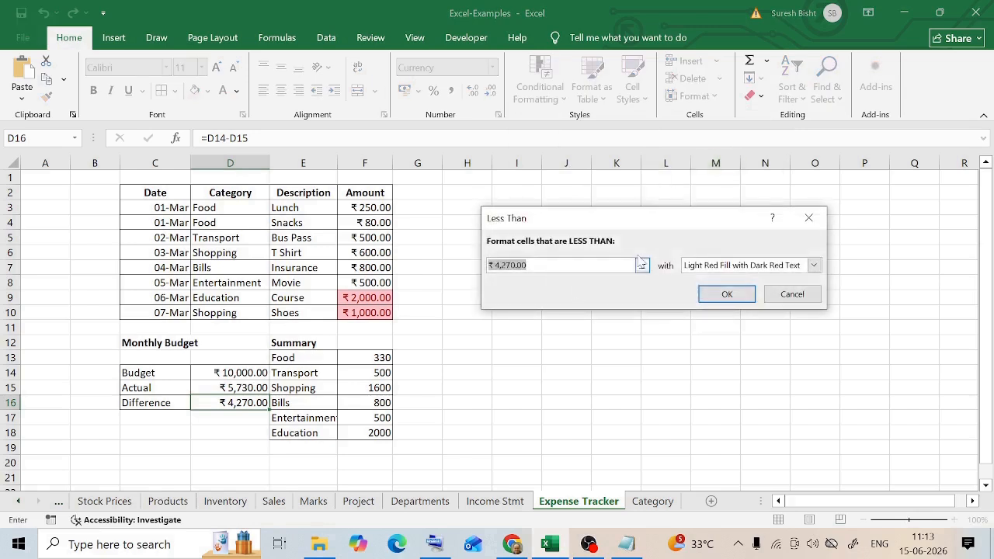
text(0)
key(Return)
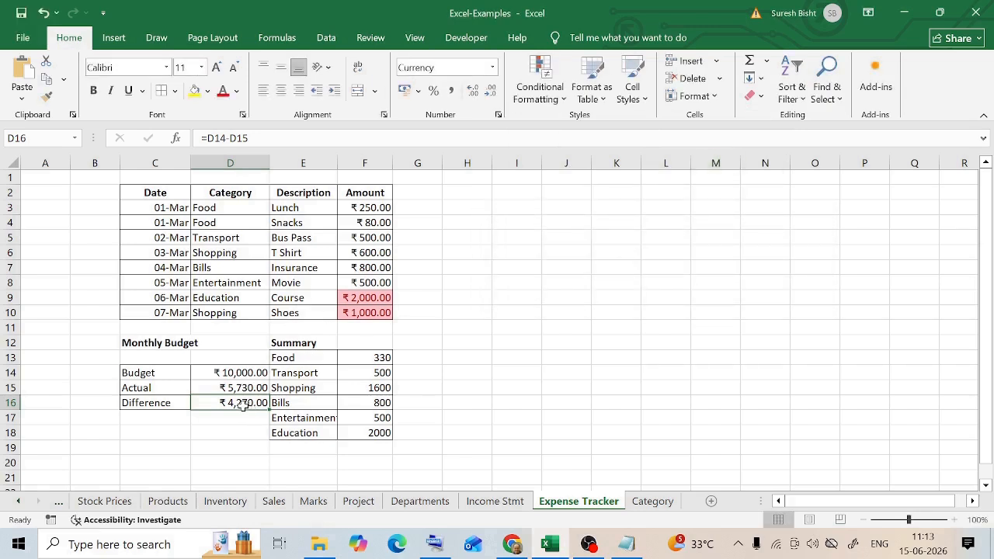
Change the Shoes amount in F10 to 11000 and fit column F to its contents
click(363, 313)
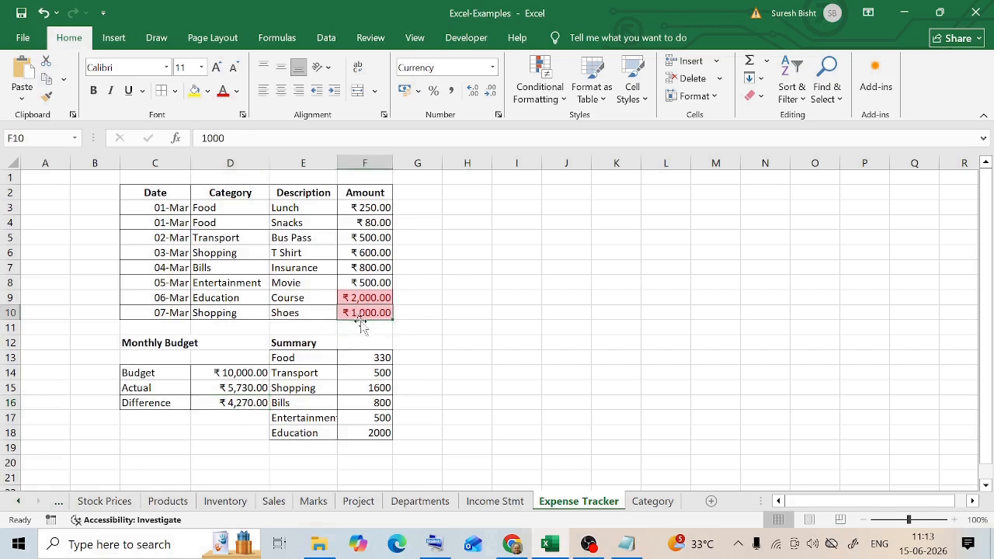
key(F2)
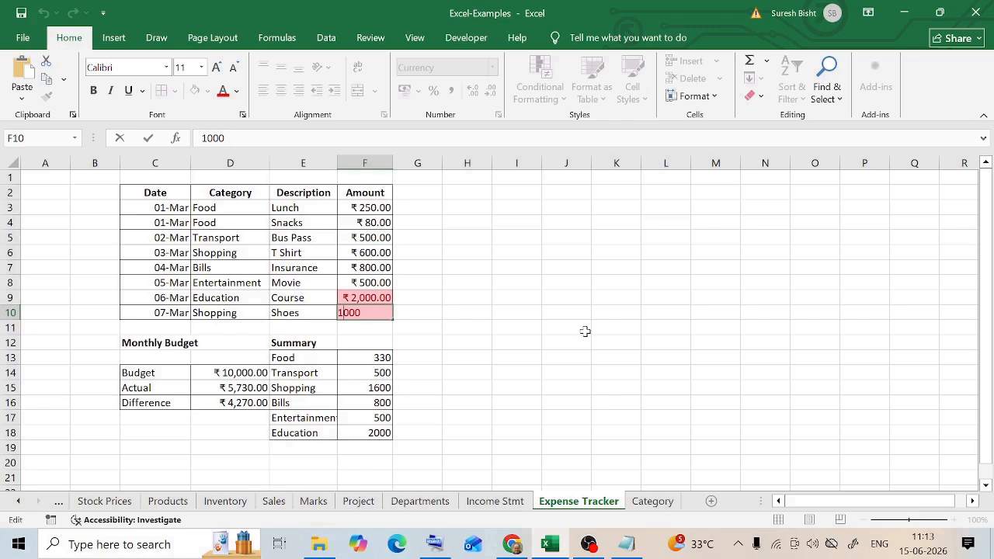
text(1)
key(Return)
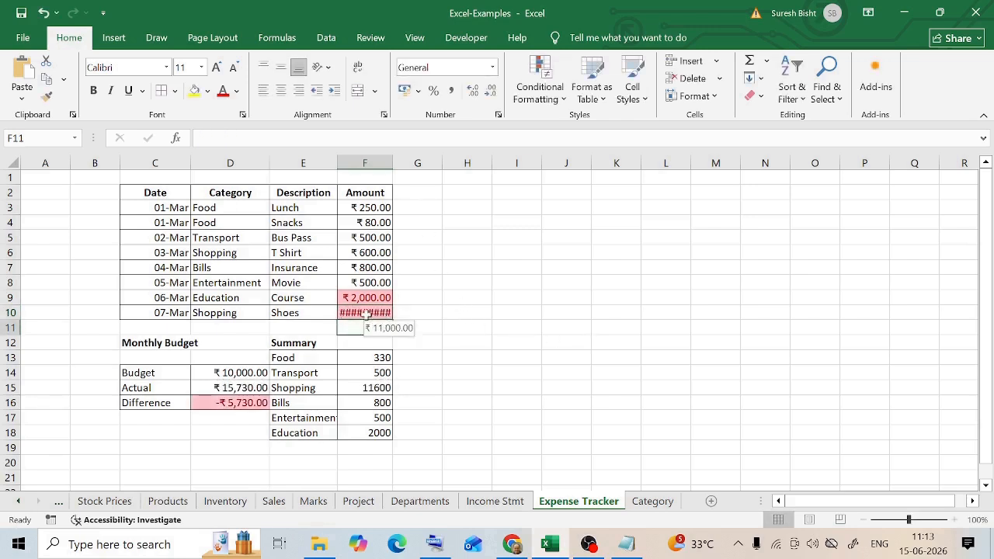
double_click(394, 162)
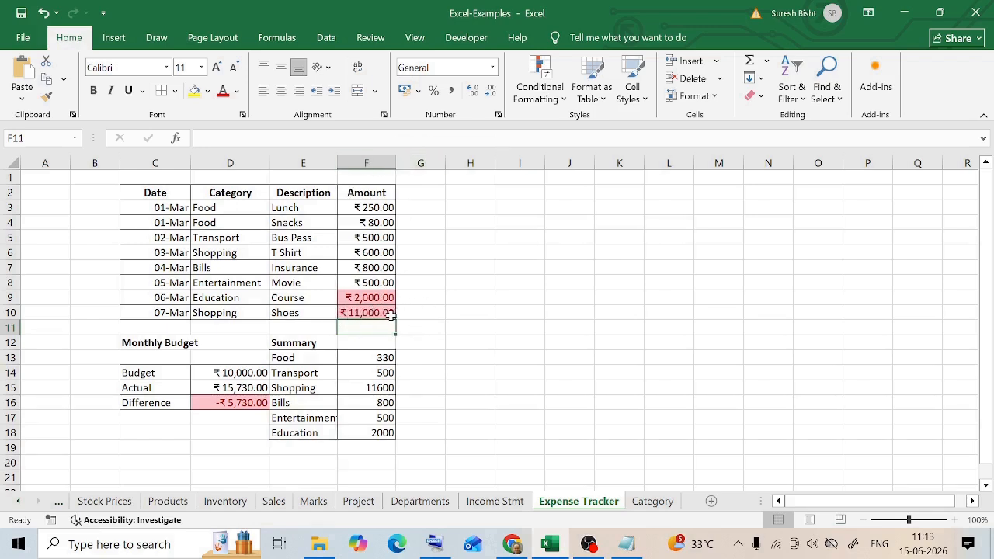
click(389, 313)
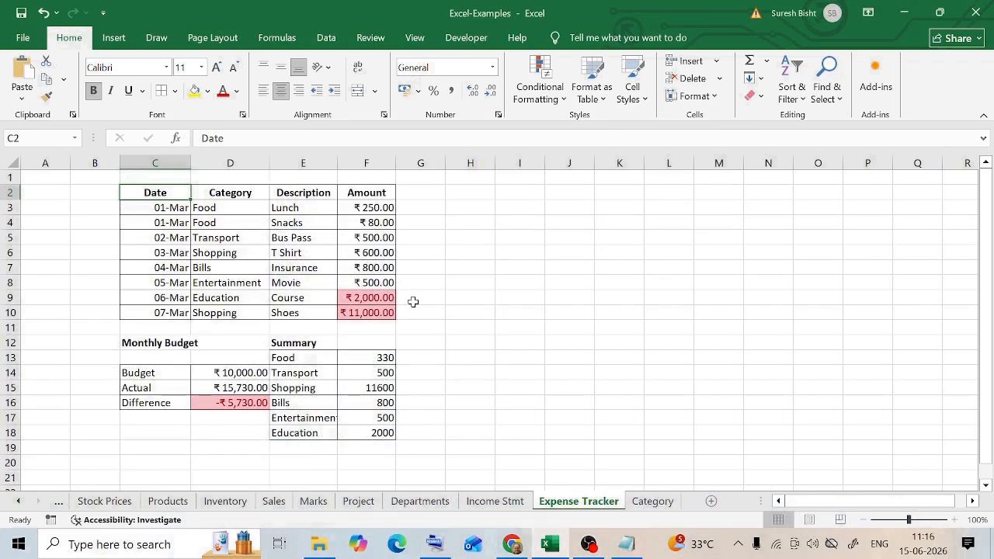
Try a clustered column chart of the category summary in E13:F18, and delete the chart
drag(299, 356, 383, 433)
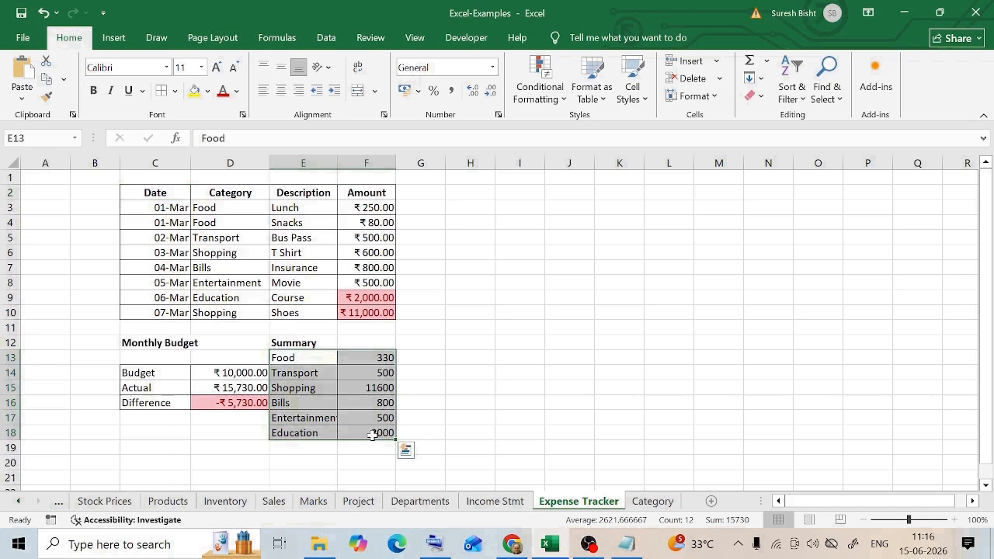
click(113, 37)
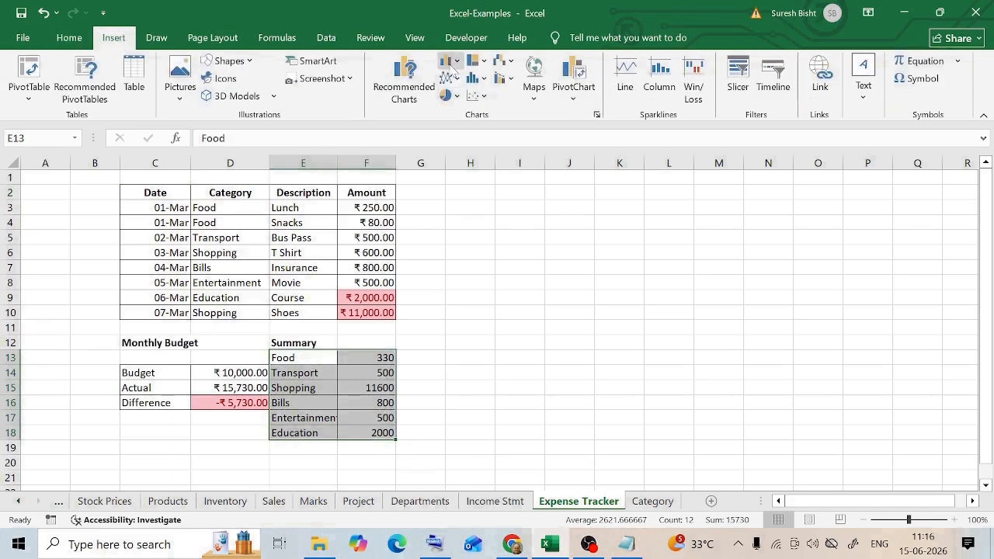
click(450, 64)
click(458, 109)
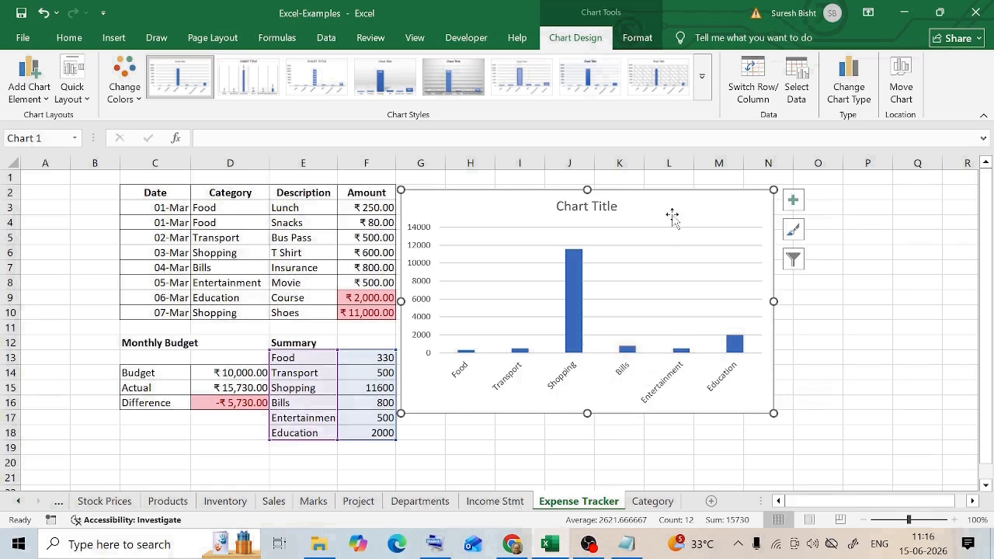
key(Delete)
click(569, 417)
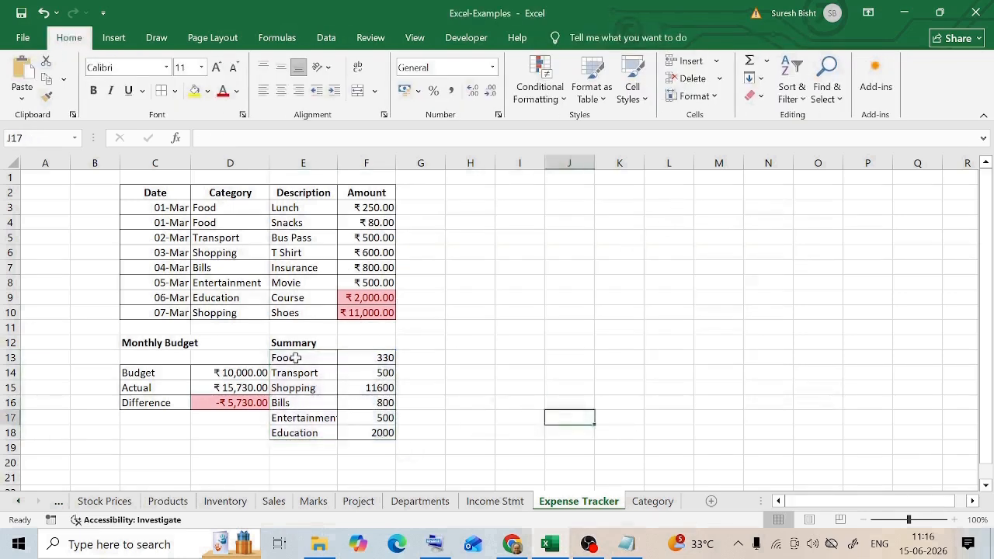
Try a pie chart of the category summary in E13:F18, and undo its insertion
drag(296, 357, 373, 432)
click(113, 38)
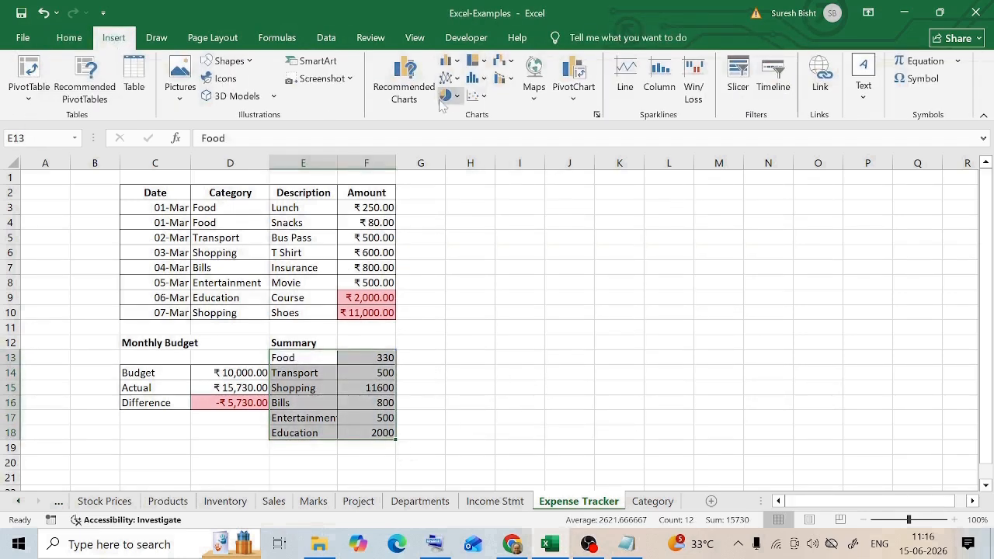
click(446, 95)
click(464, 152)
click(867, 402)
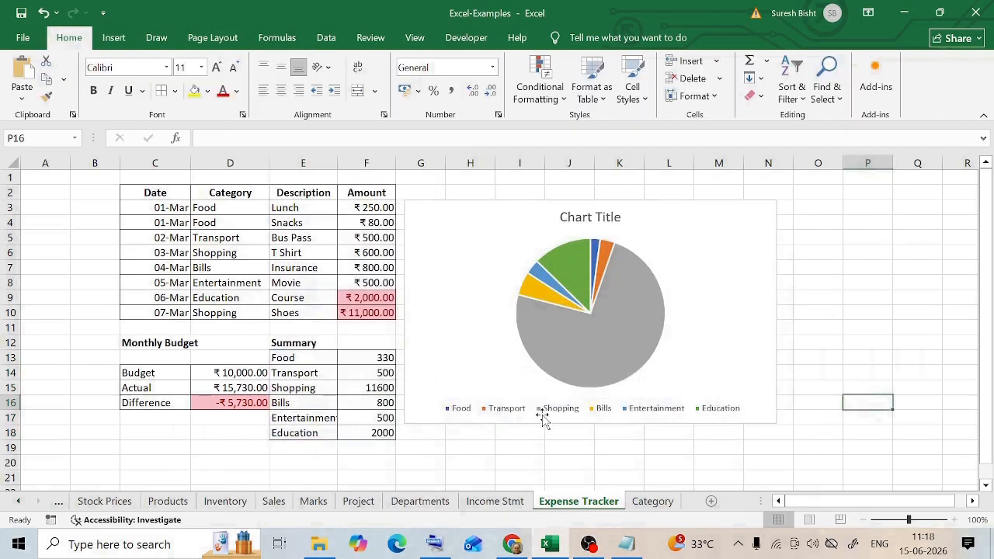
key(ctrl+z)
Insert a clustered column chart of the category summary in E13:F18 and show data labels on its columns
drag(284, 357, 351, 433)
click(113, 37)
click(450, 61)
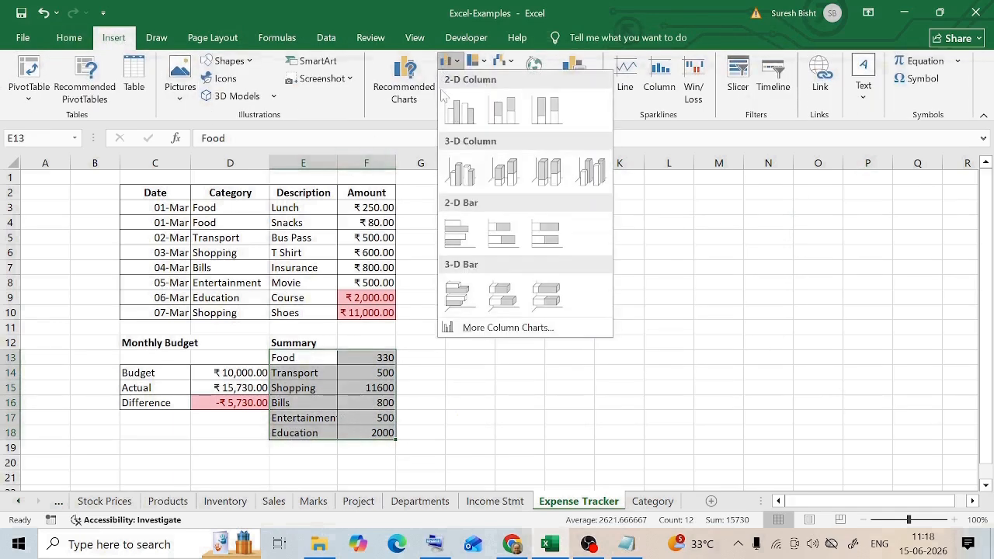
click(459, 111)
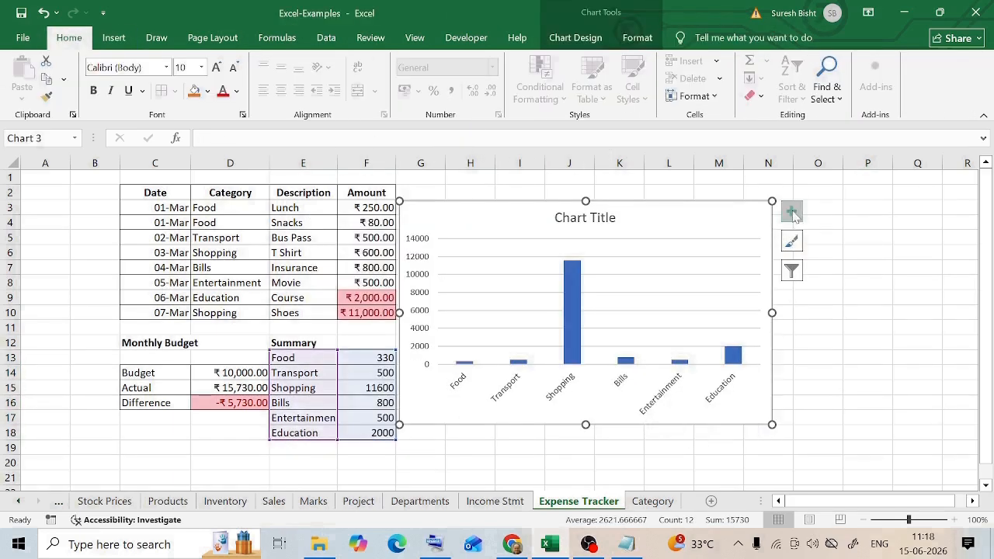
click(792, 213)
click(824, 285)
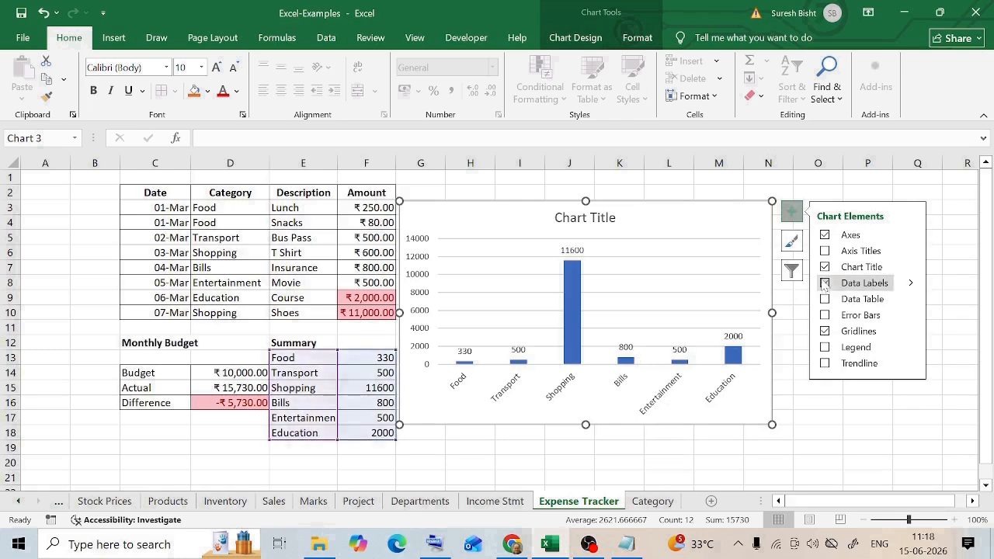
Move the column chart beside the expense table so that its upper edge lines up with row 2
click(668, 193)
mouse_move(455, 217)
mouse_down()
mouse_move(476, 216)
mouse_move(458, 216)
mouse_up()
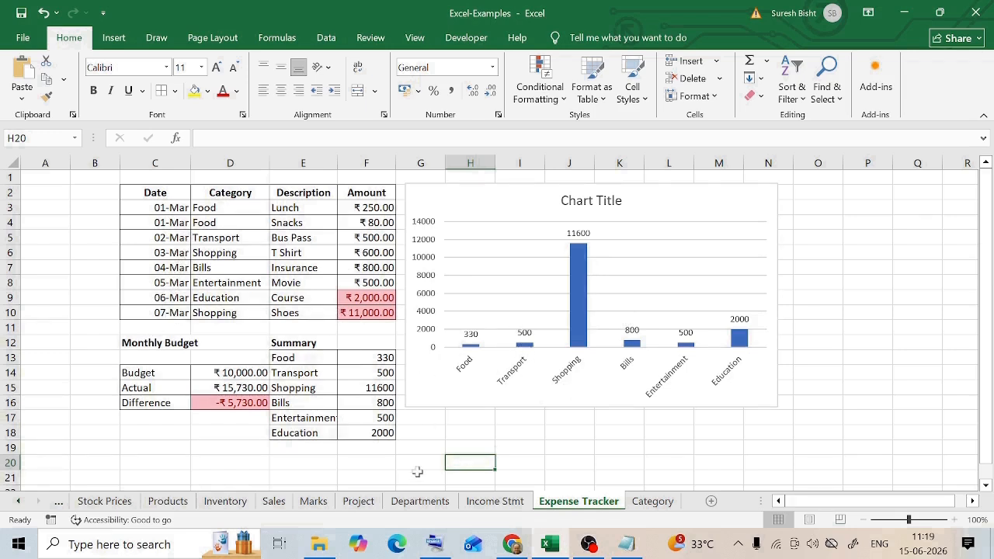
drag(494, 203, 491, 211)
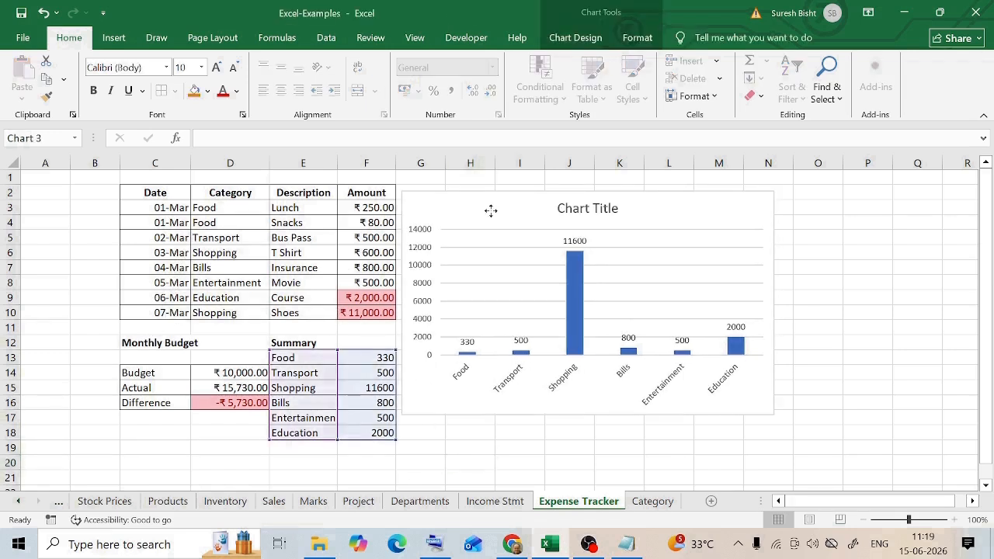
click(72, 307)
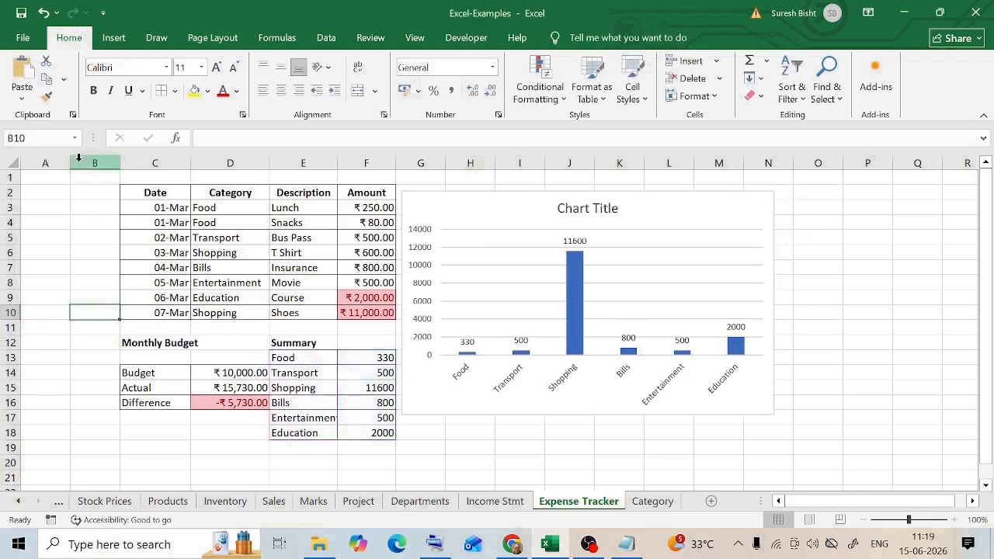
click(302, 357)
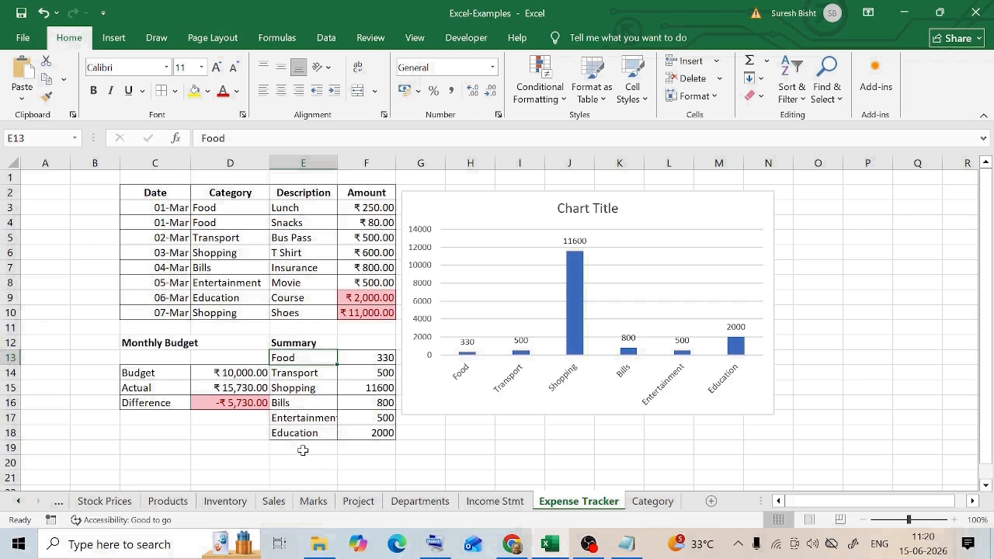
click(343, 449)
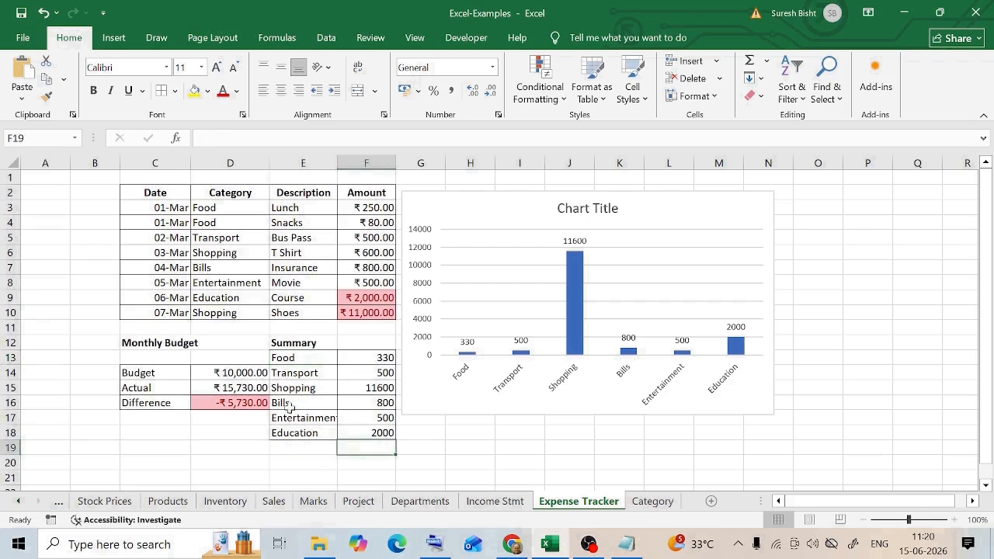
click(151, 387)
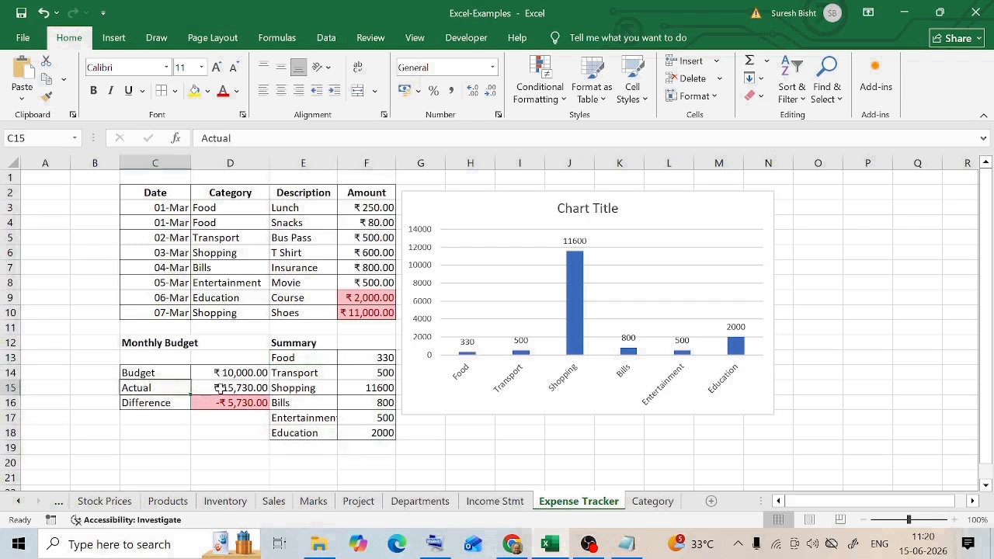
click(220, 386)
key(Up)
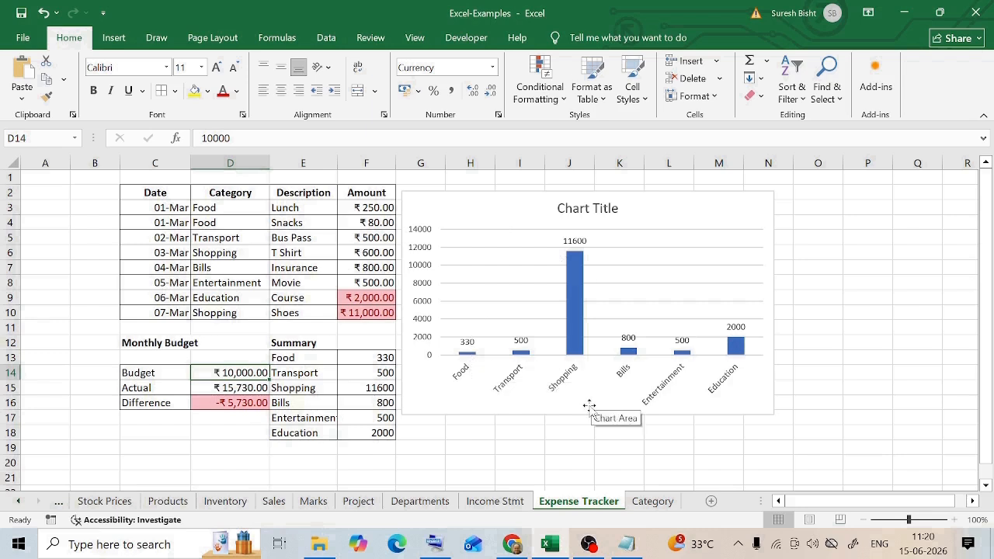
Shift the column chart slightly down and away from the expense table's Amount column
drag(589, 405, 599, 408)
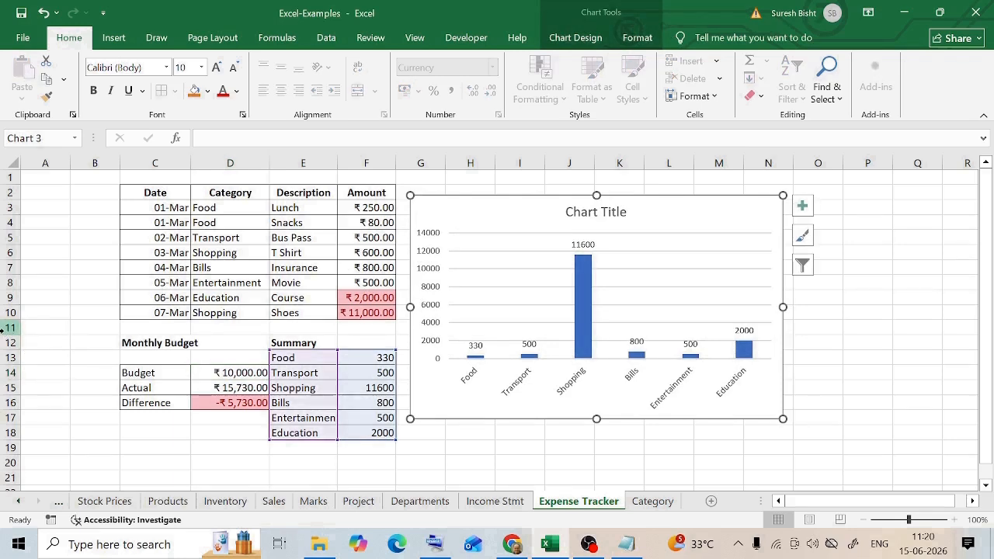
Insert a new row 6 in the expense table, dated 02-Mar, and copy the category, description and amount from D4:F4 into it
click(6, 253)
right_click(7, 252)
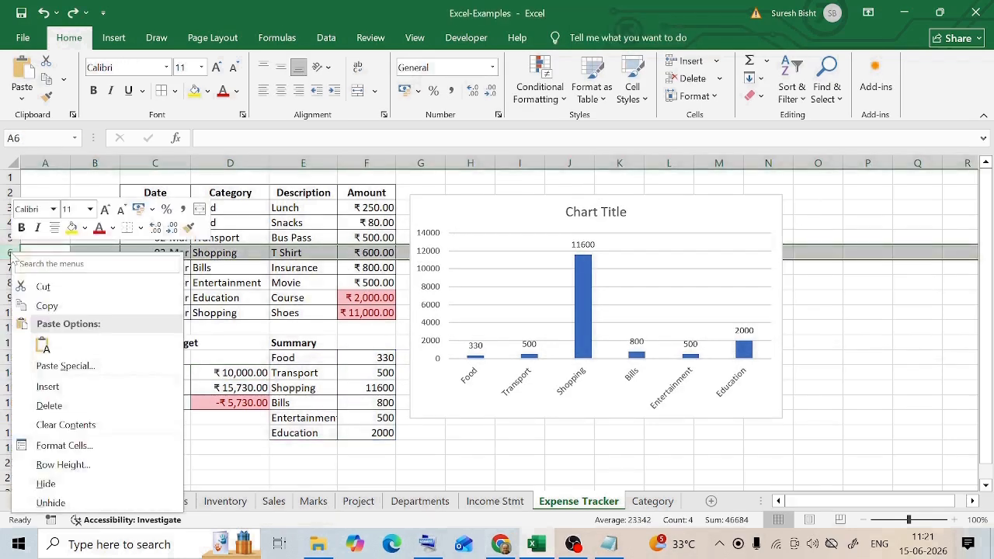
click(77, 381)
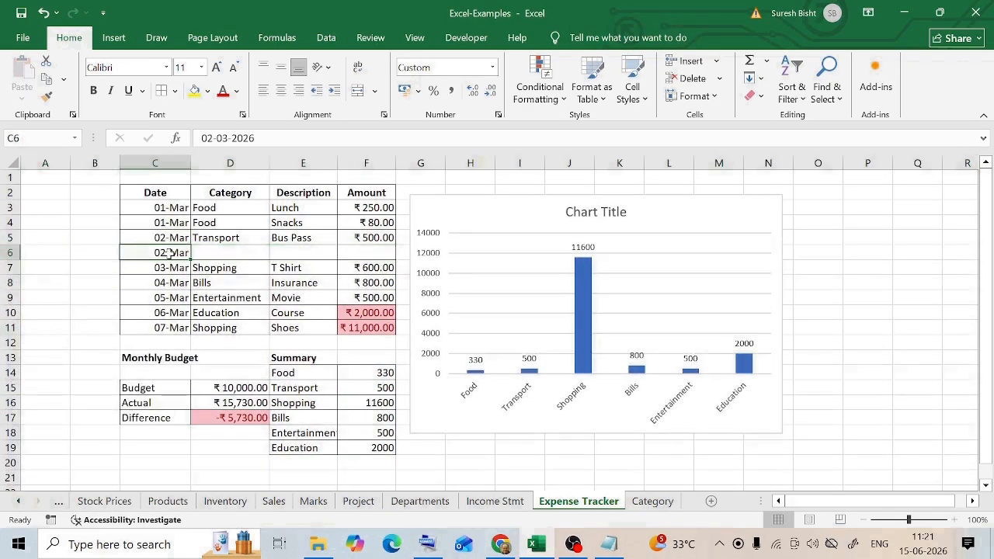
drag(233, 223, 367, 219)
key(ctrl+c)
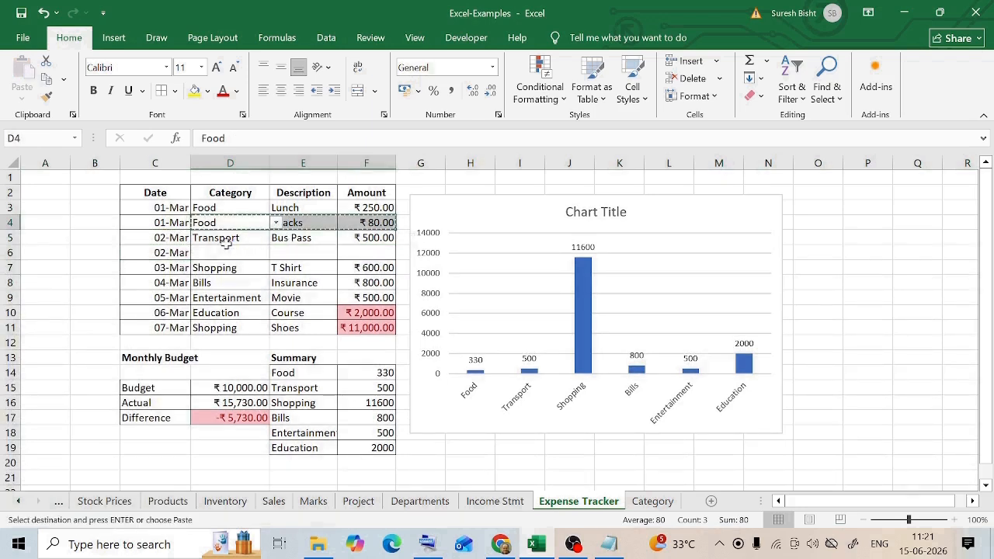
click(203, 252)
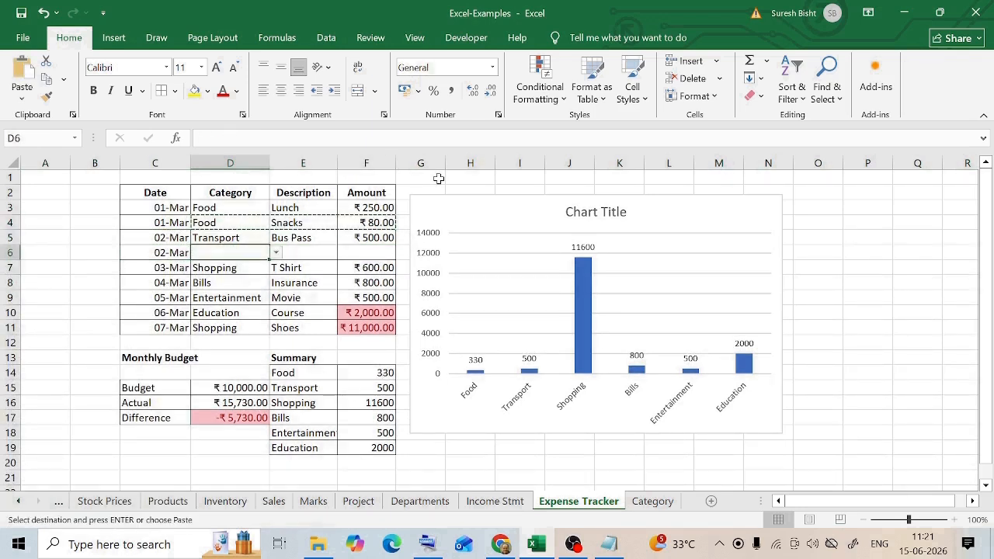
key(Return)
Check the Food total in F14, the Shoes amount in F11 and the budget difference in D17
click(324, 373)
click(370, 373)
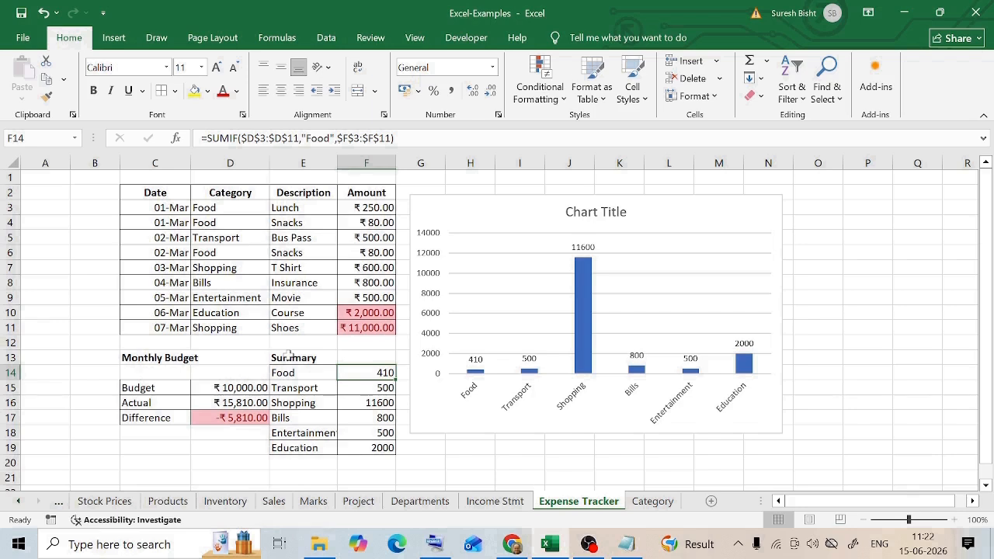
click(359, 327)
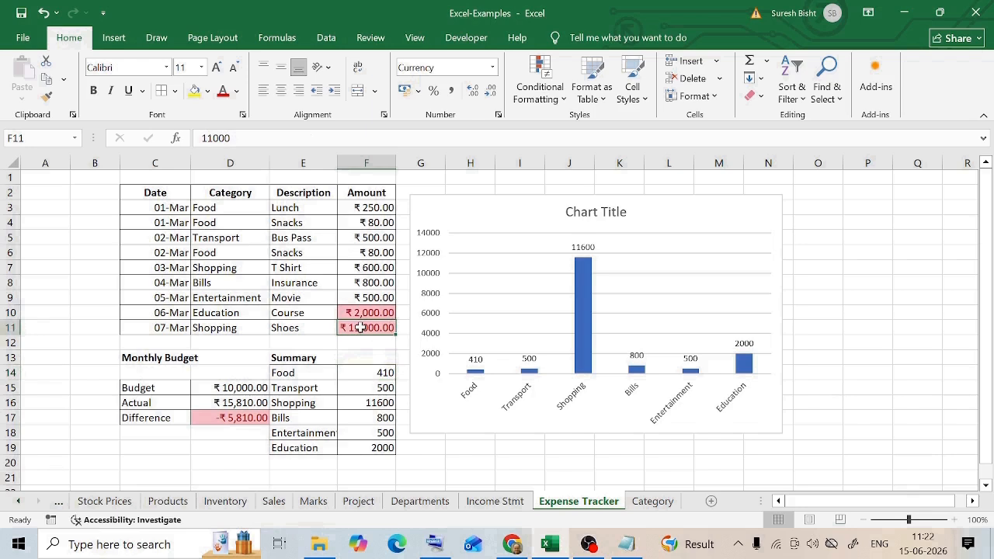
click(225, 418)
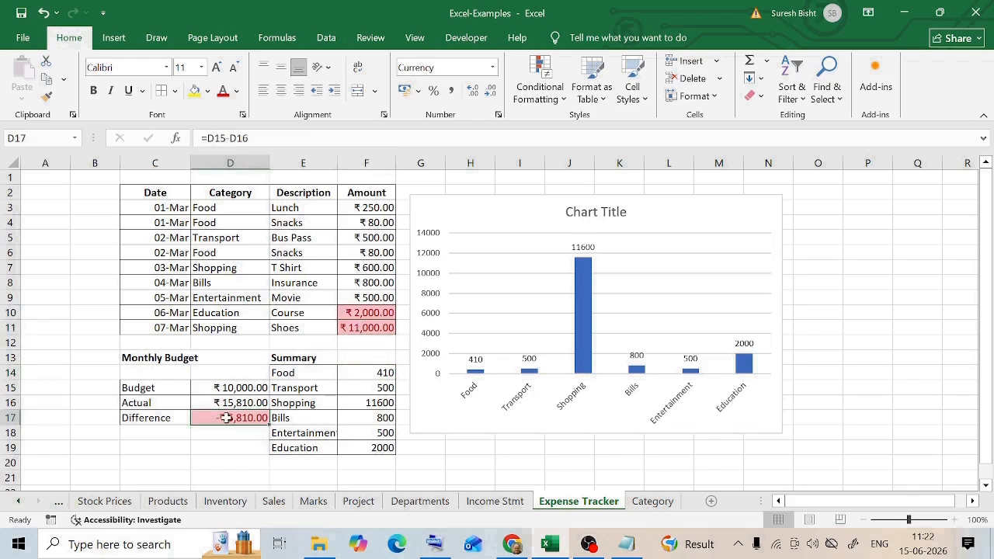